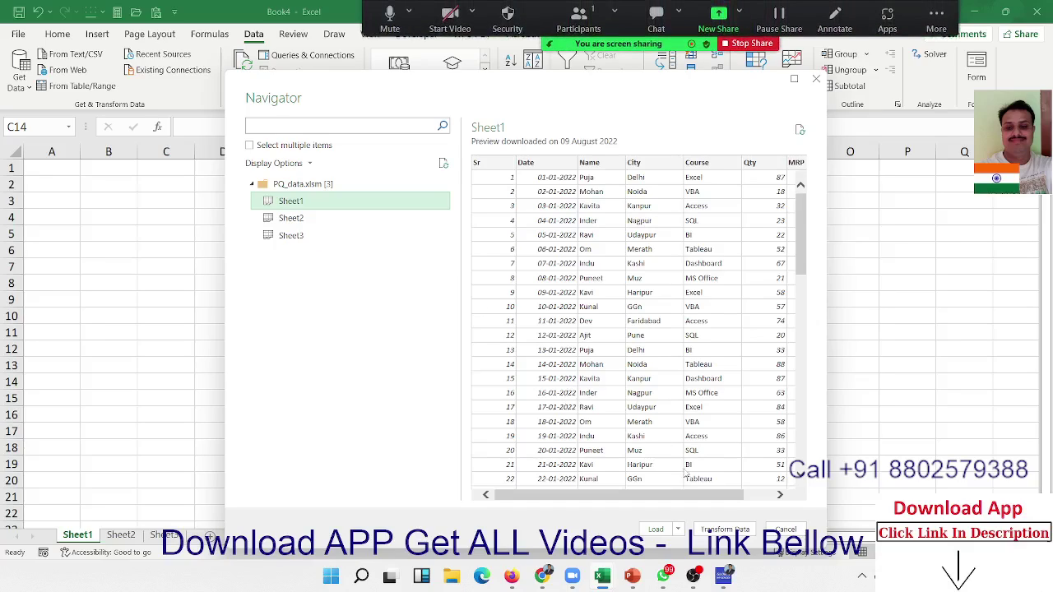
- Load Sheet1 from PQ_data.xlsm into the Power Query Editor with Transform Data
click(722, 530)
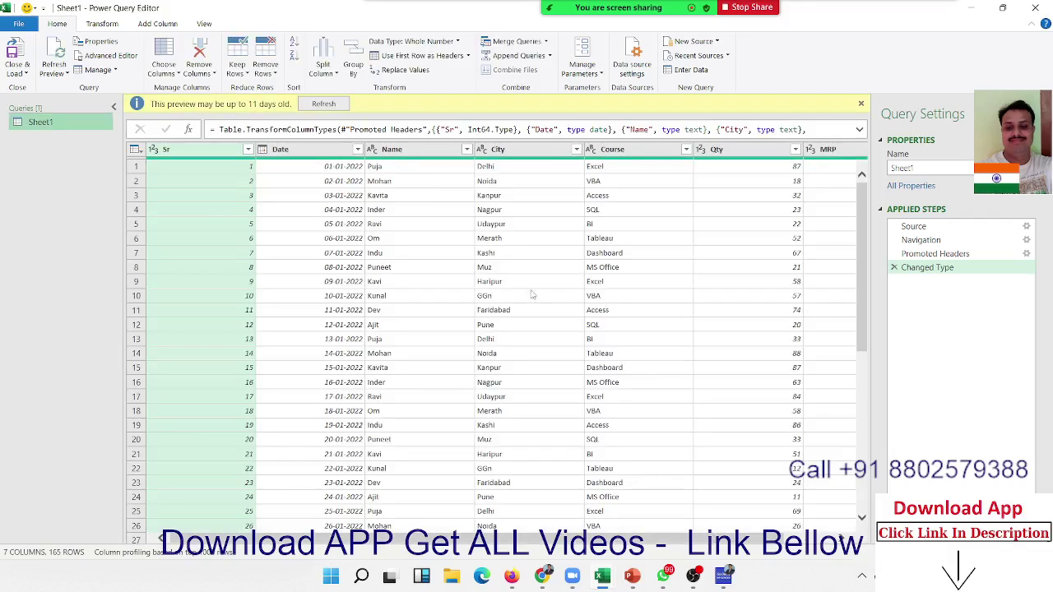
- Refresh the outdated Sheet1 preview, switch to Add Column, and select the Name column
click(322, 105)
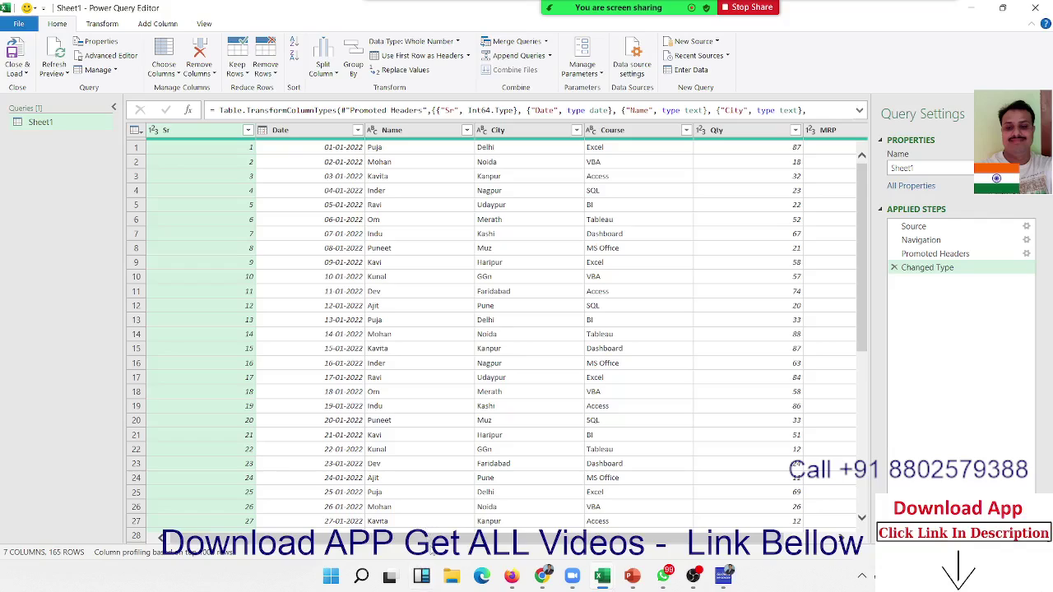
scroll(815, 542, right, 2)
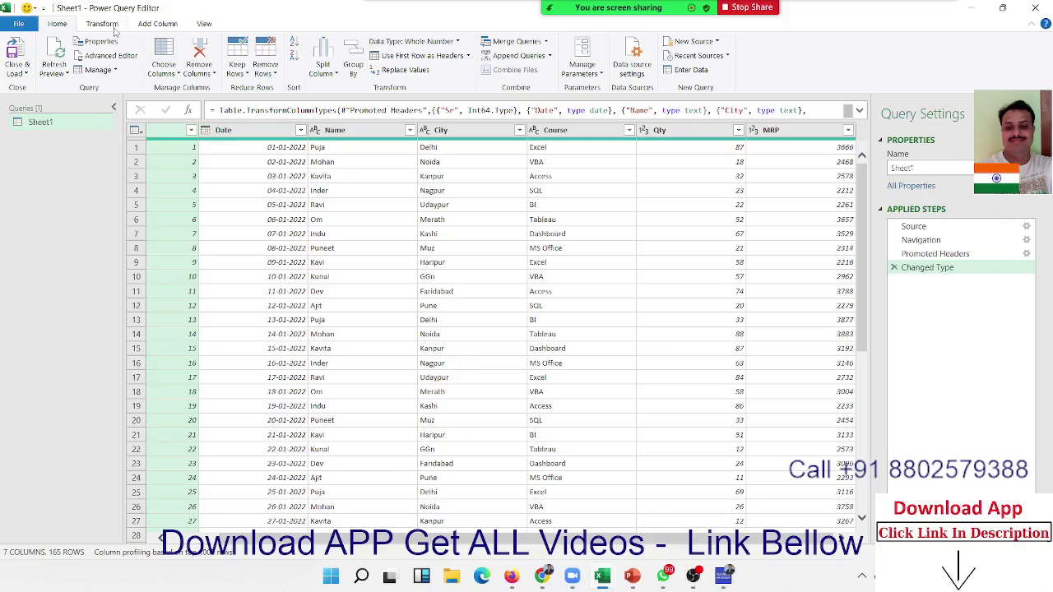
click(153, 25)
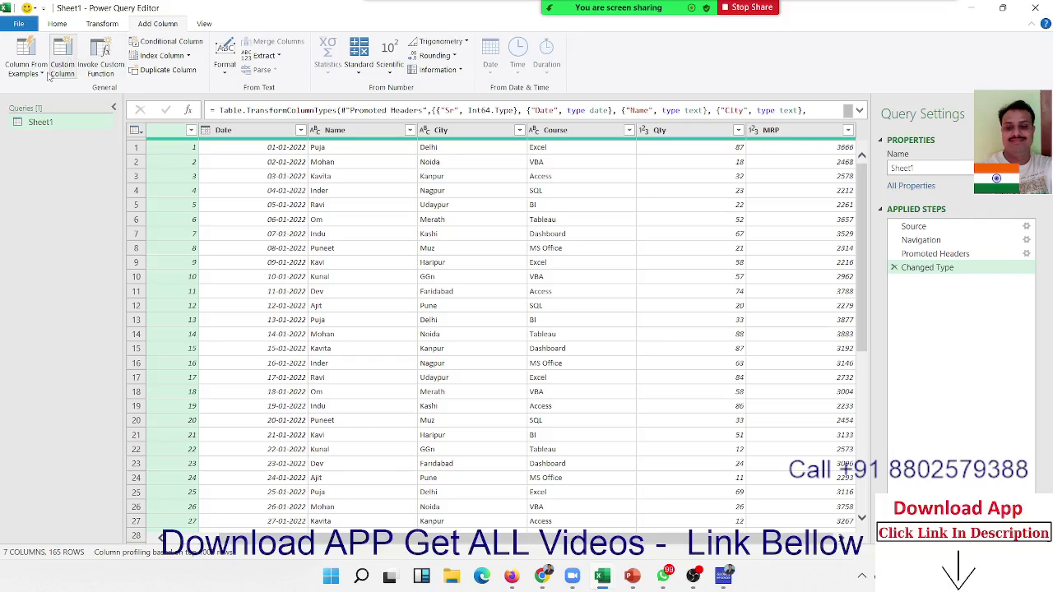
click(378, 392)
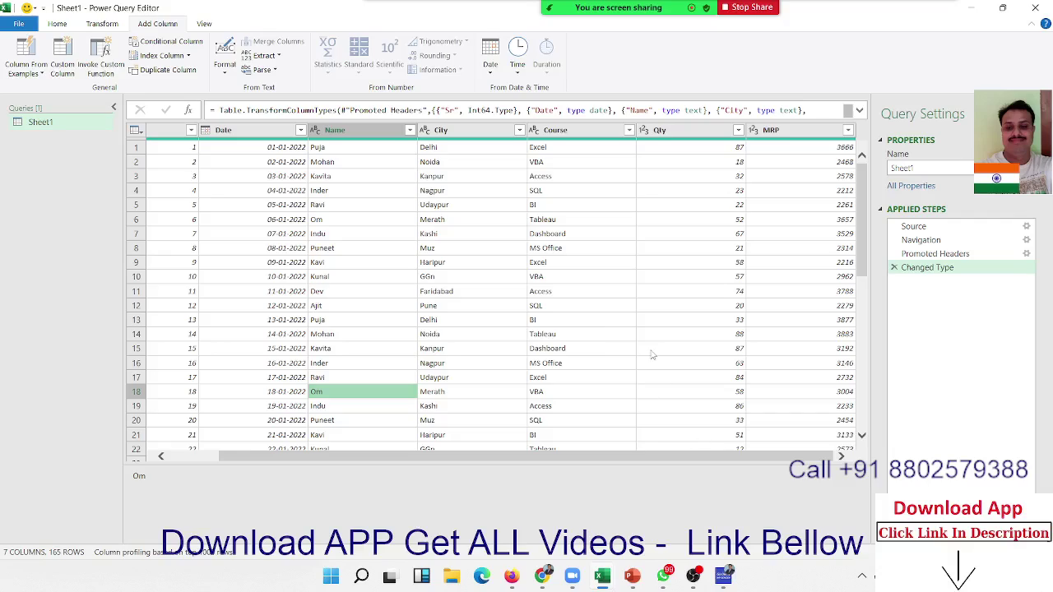
click(840, 457)
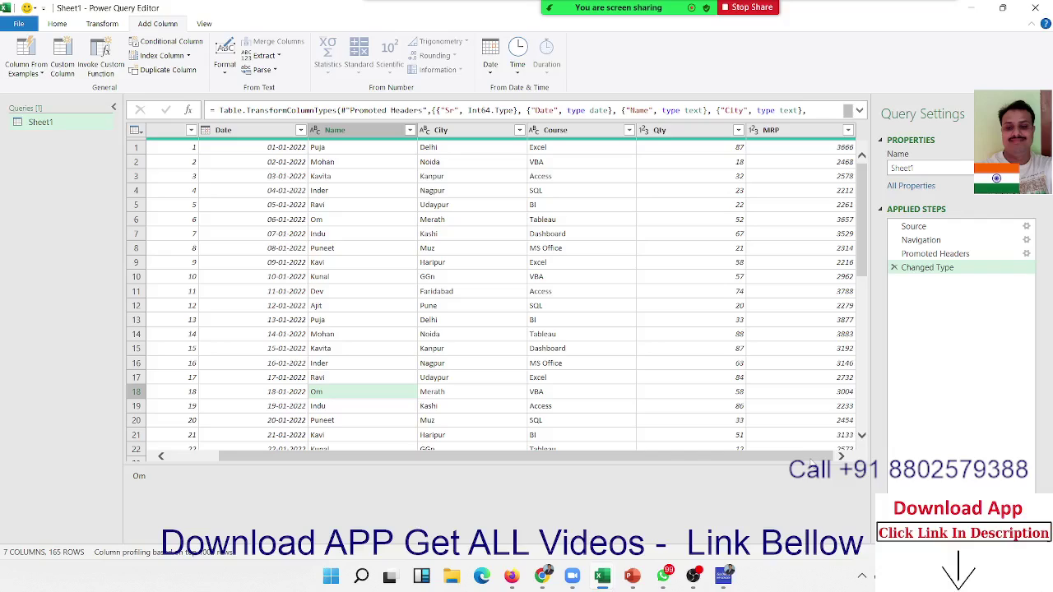
click(364, 134)
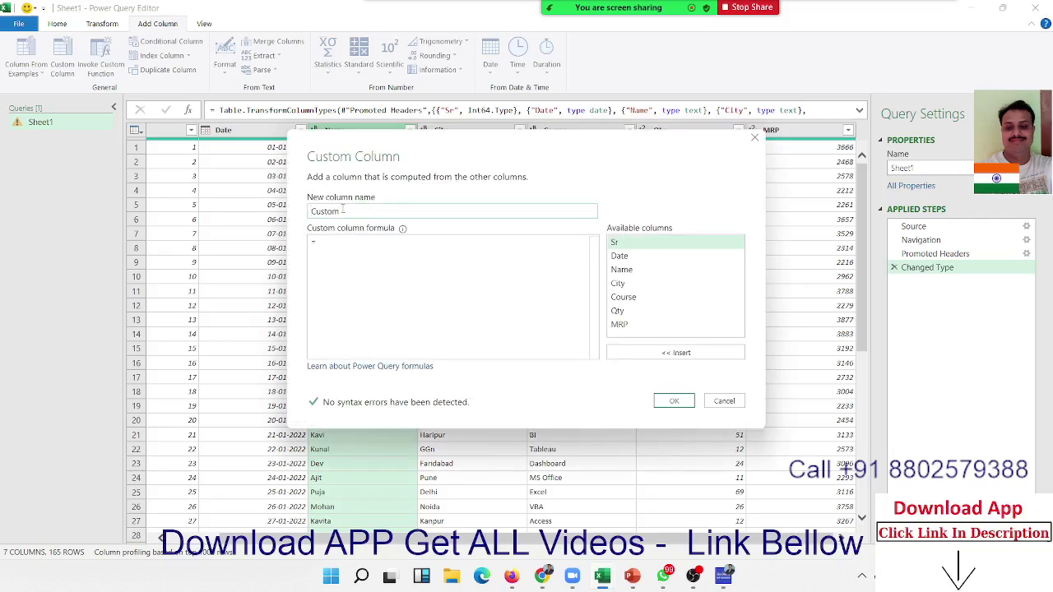
- Create a custom column named Length with the formula Text.Length([Name])
double_click(340, 212)
text(L)
text(e)
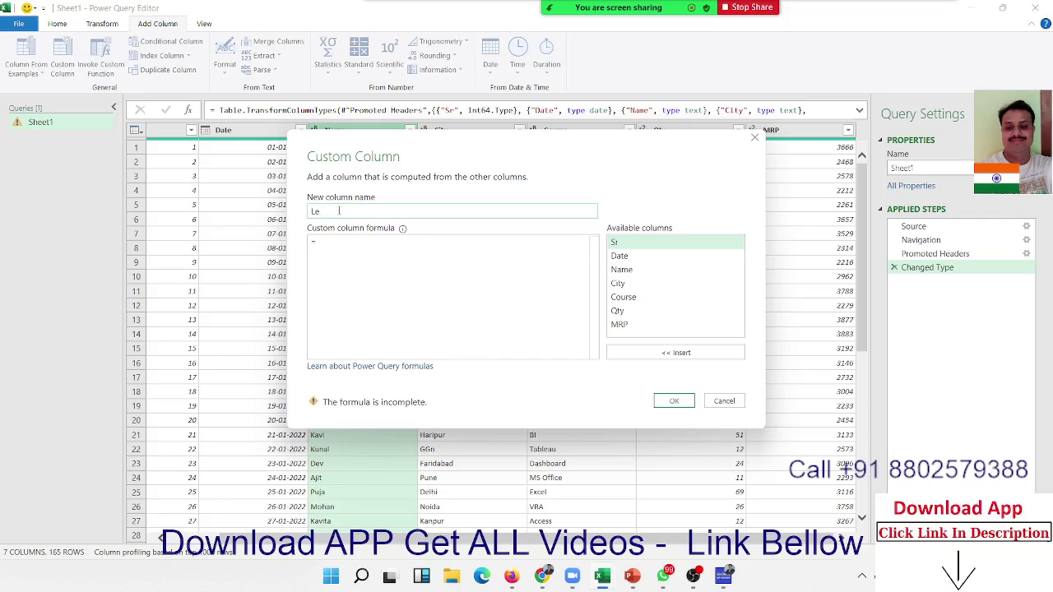
text(ngth)
click(364, 272)
text(text)
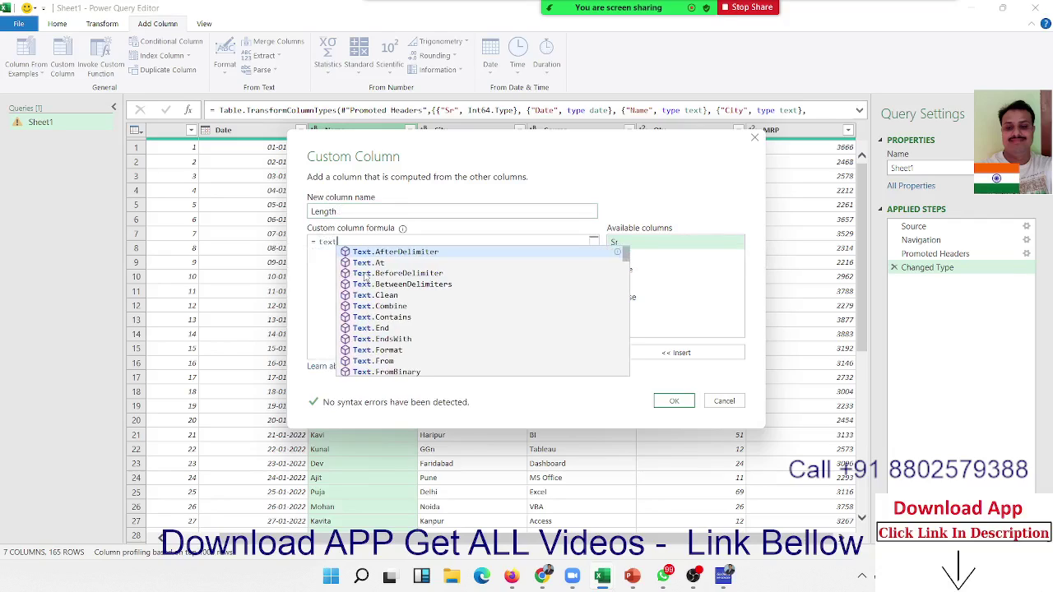
text(.)
key(ctrl+space)
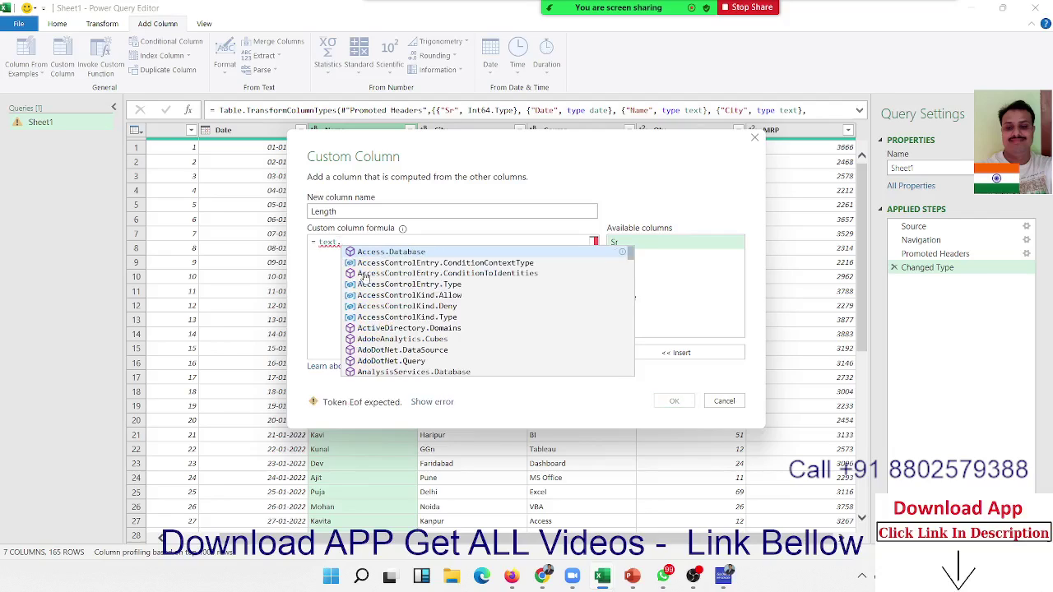
text(l)
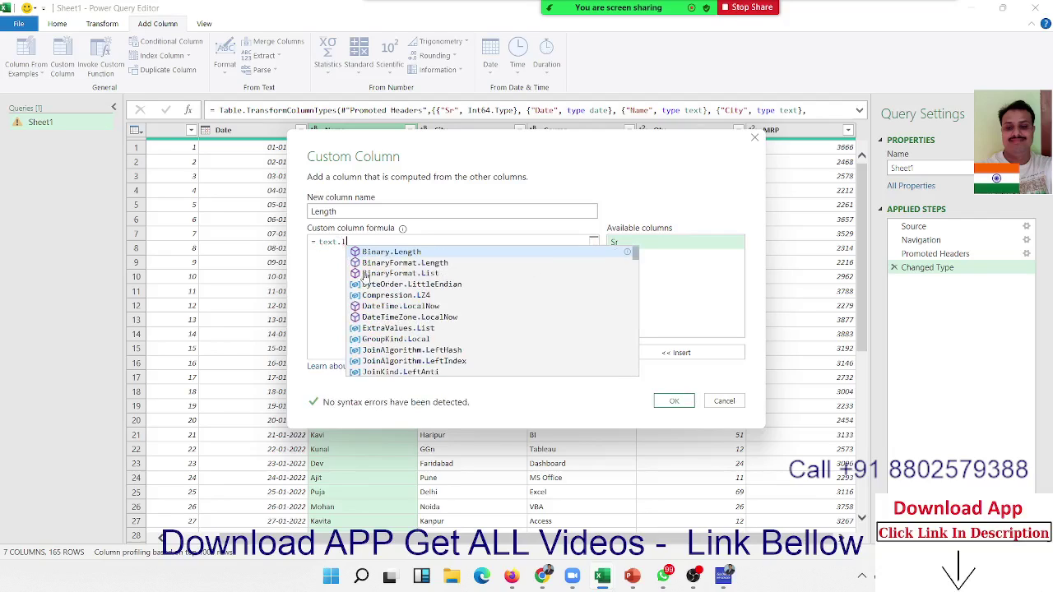
text(e)
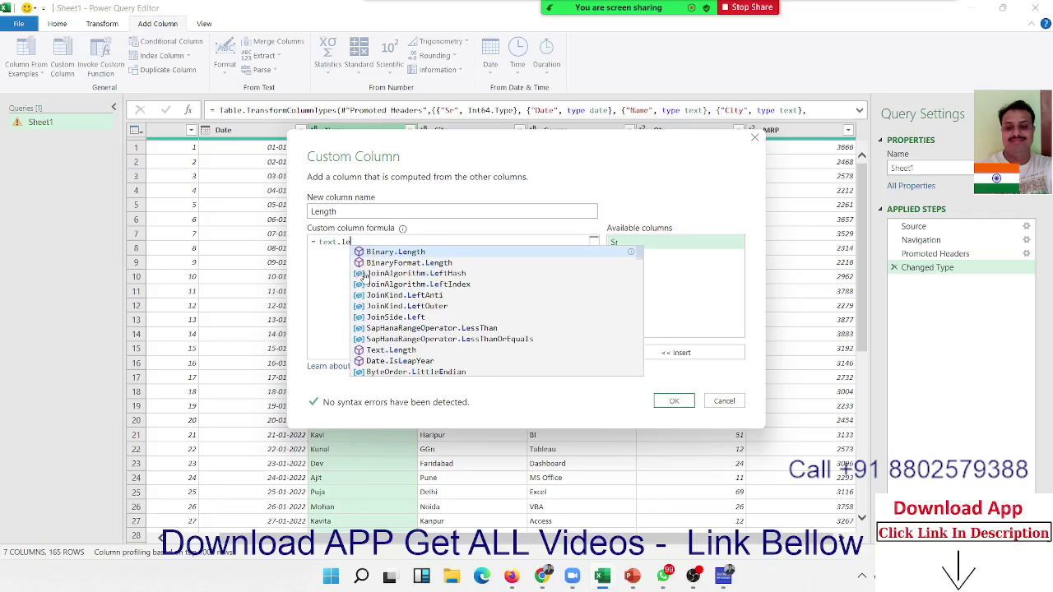
key(Down)
key(Down)
key(Down)
key(Down)
key(Down)
key(Down)
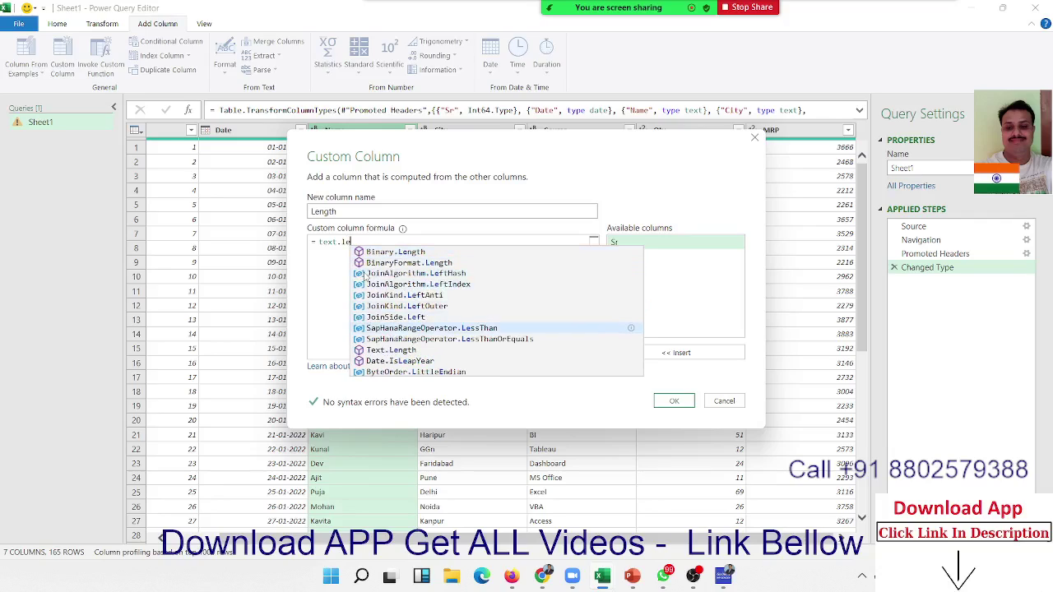
key(Down)
key(Down)
key(Tab)
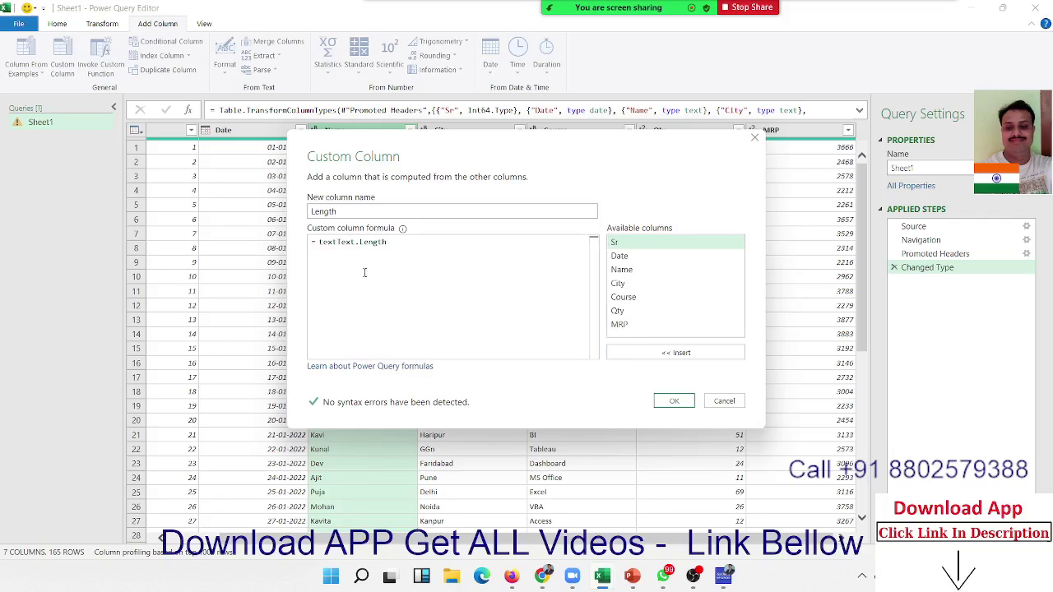
text(()
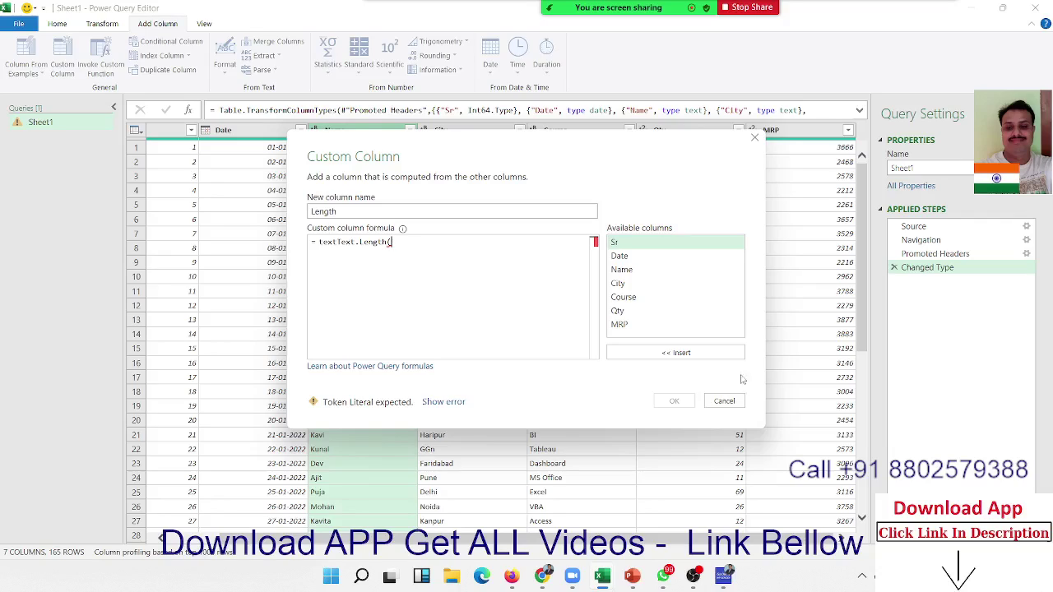
double_click(623, 269)
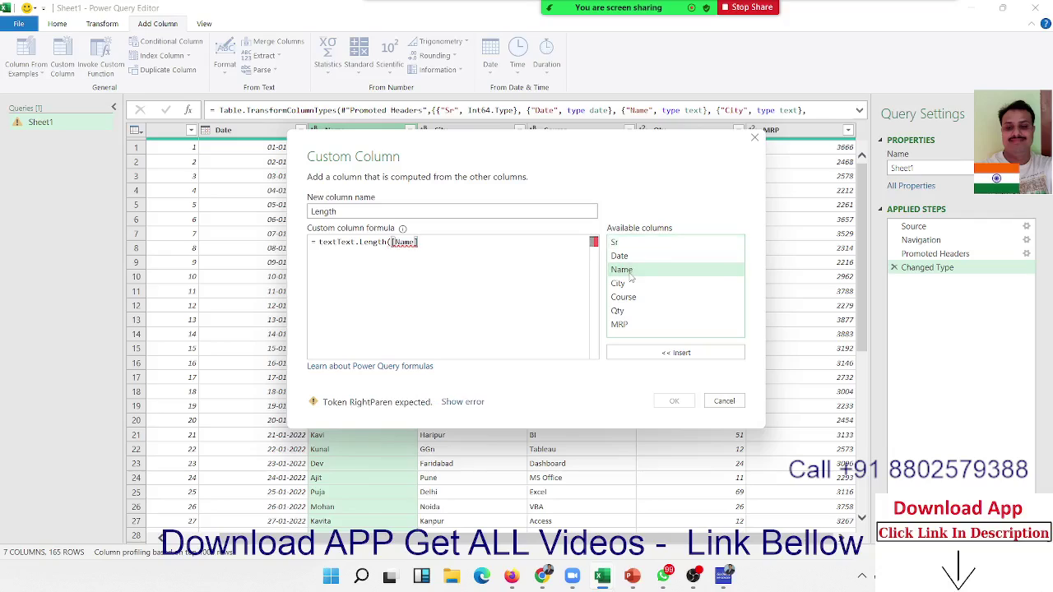
text())
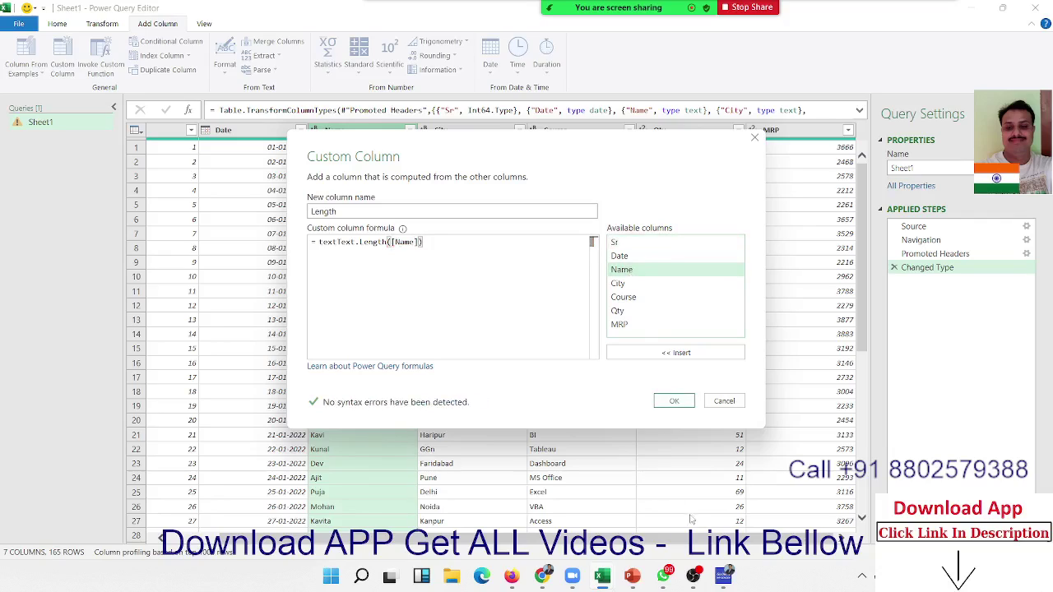
click(677, 399)
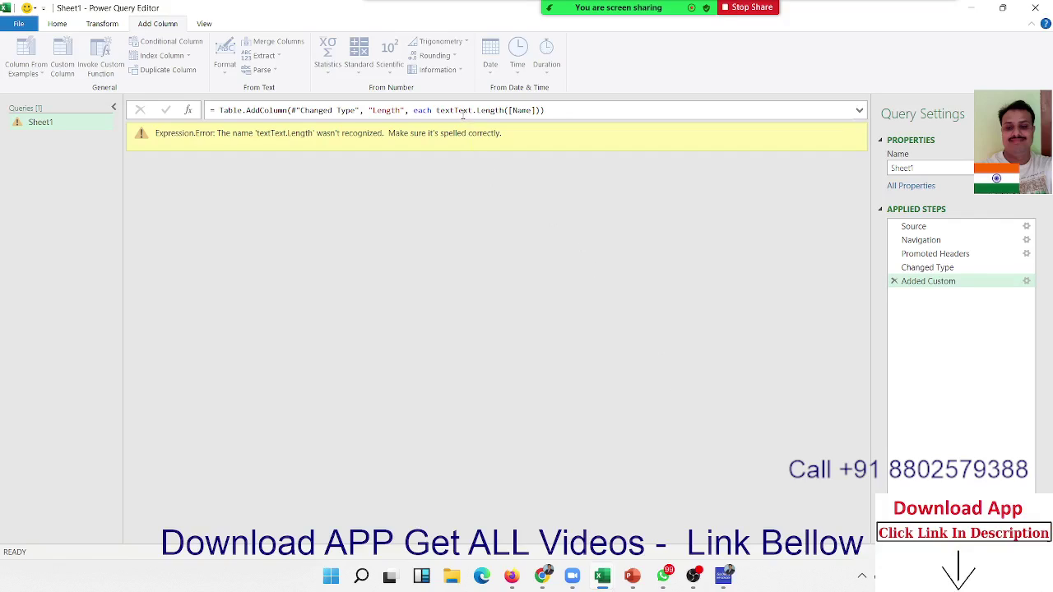
- Fix the misspelled function so the Length step reads Text.Length([Name])
click(453, 110)
key(BackSpace)
key(BackSpace)
key(BackSpace)
key(BackSpace)
key(BackSpace)
key(Return)
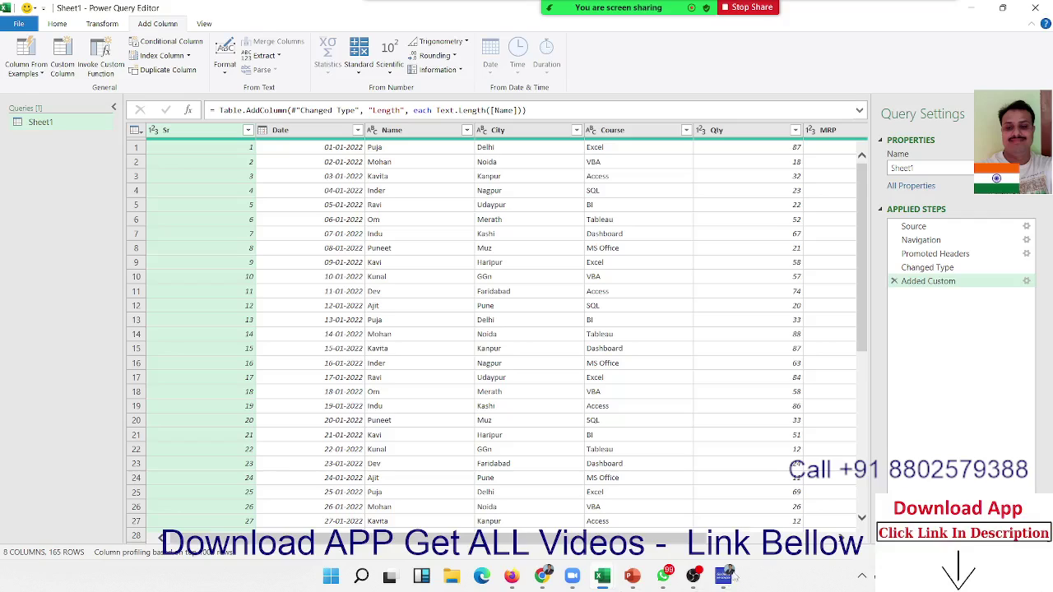
click(785, 540)
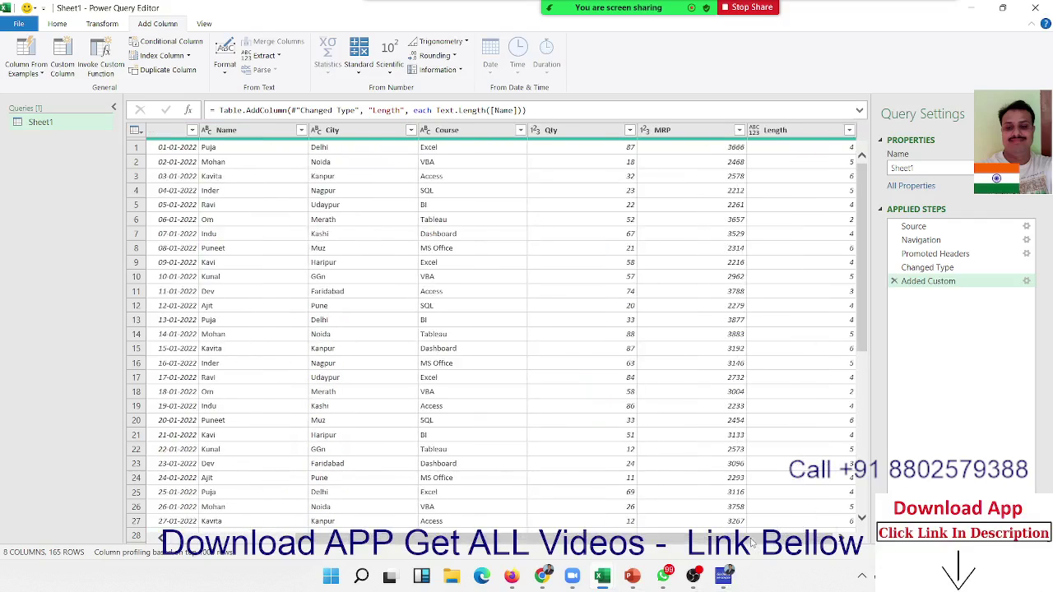
- Check values in the Length, City and Name columns, then open a new Custom Column dialog
click(796, 150)
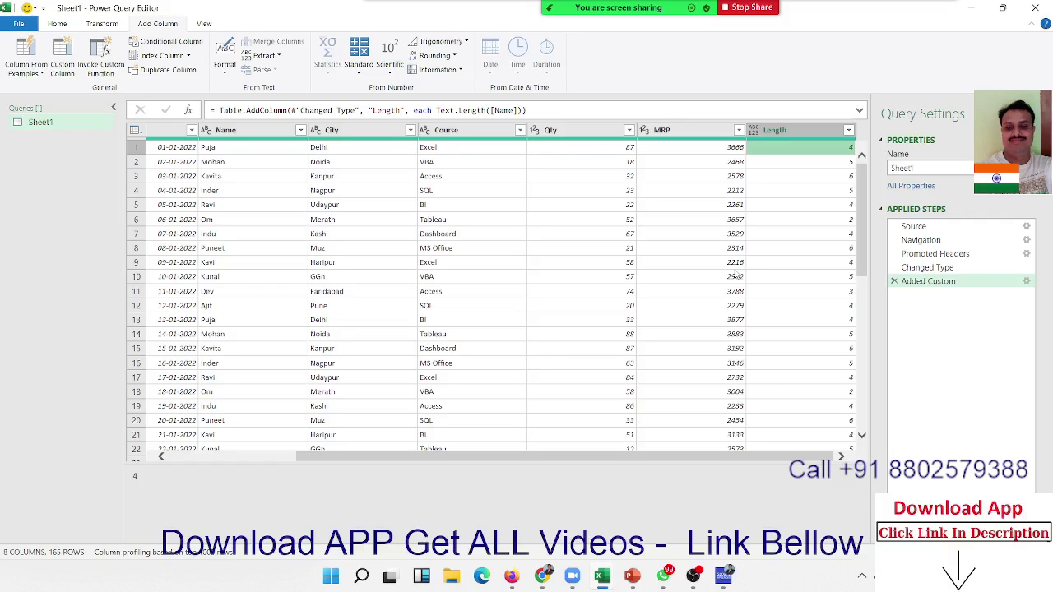
mouse_move(578, 18)
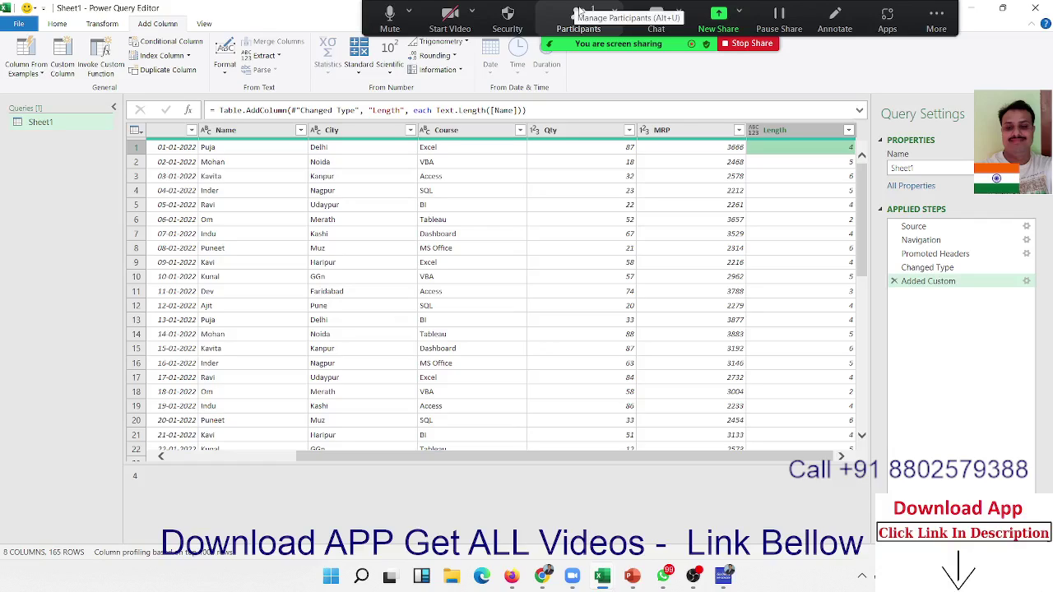
click(369, 162)
mouse_move(360, 139)
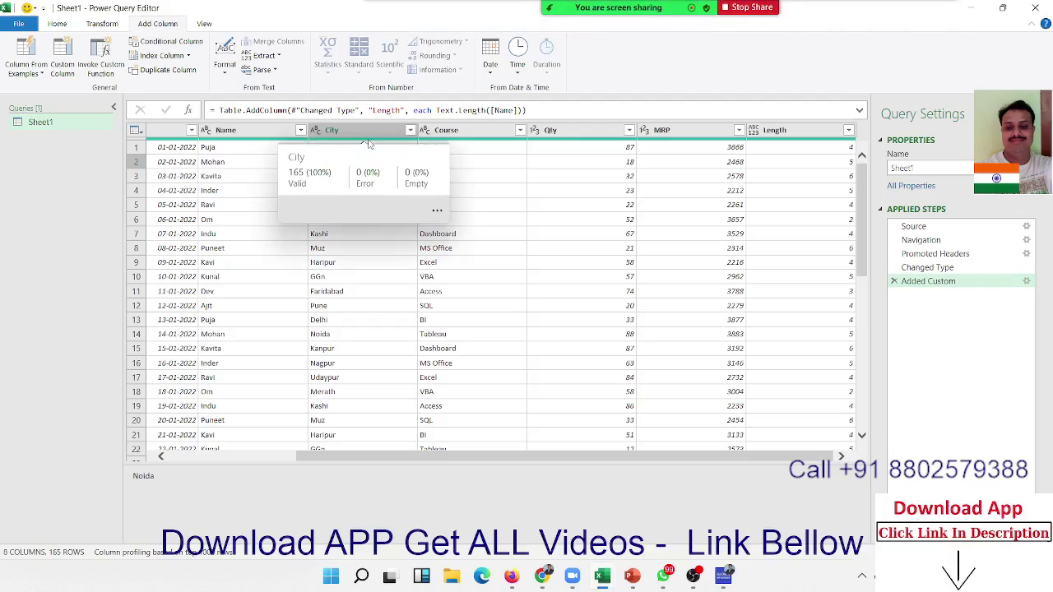
click(226, 148)
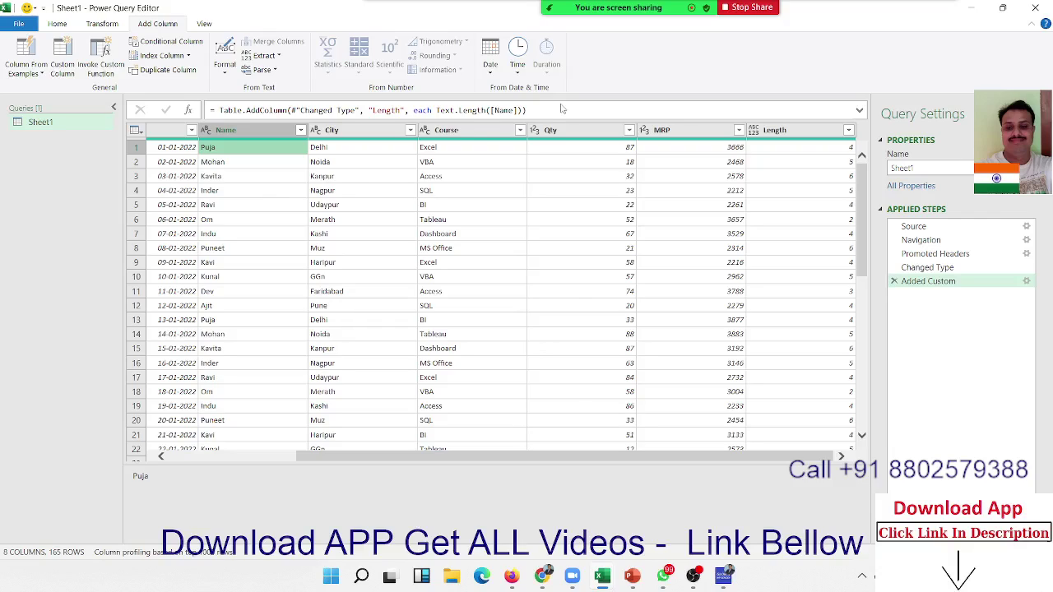
click(61, 58)
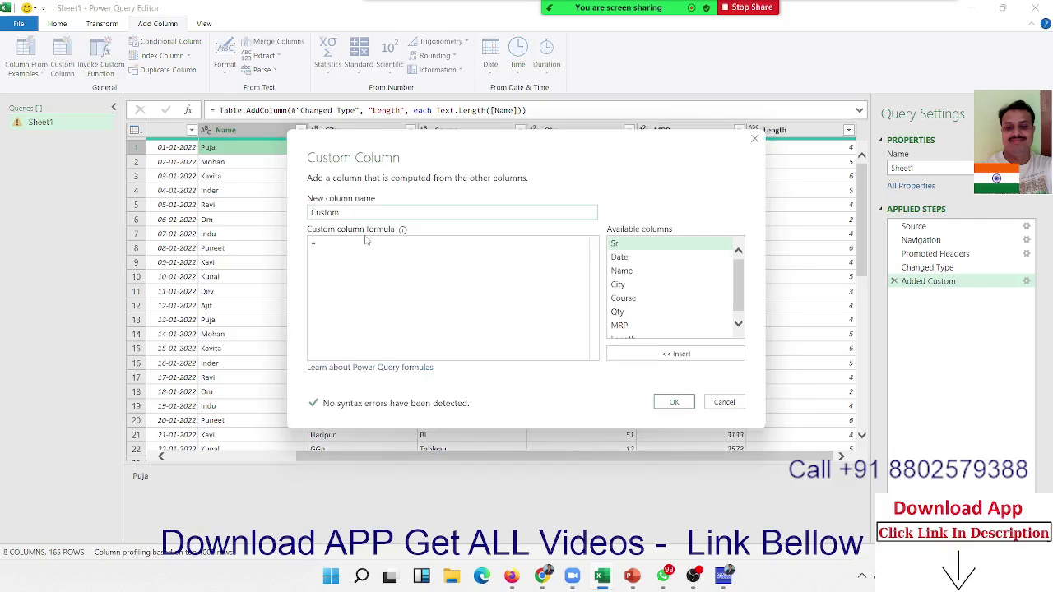
- Add a column named code with formula Character.ToNumber([Name]), yielding mostly Error values
double_click(345, 213)
text(codr)
key(BackSpace)
text(e)
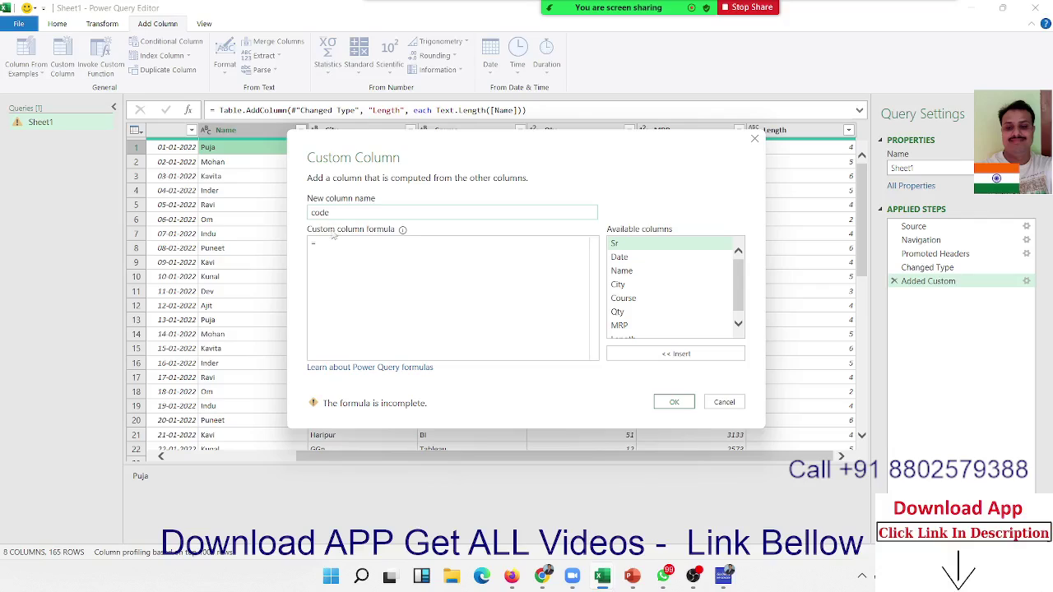
click(333, 241)
text(ch)
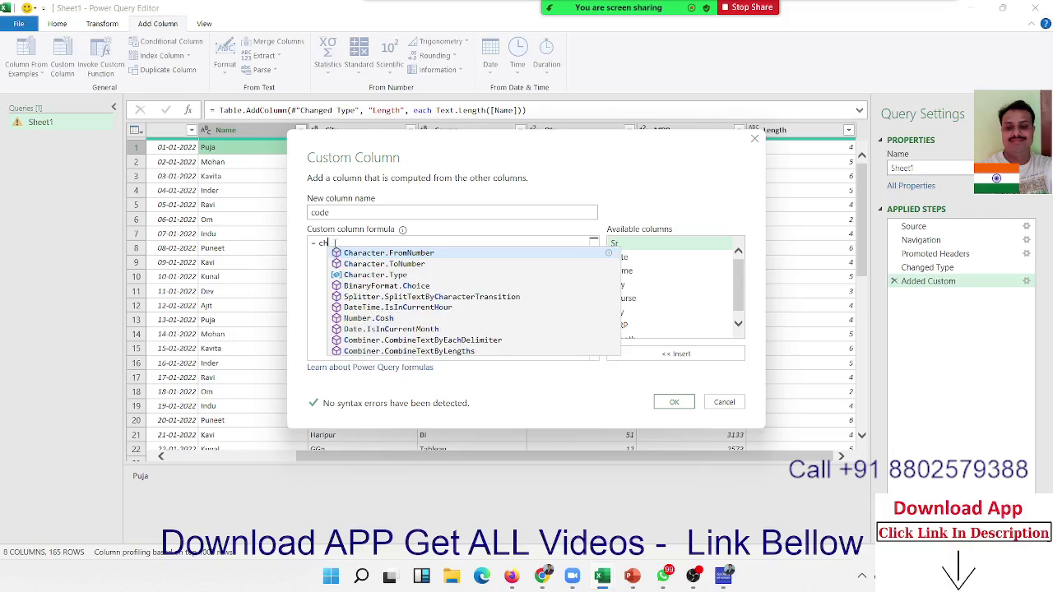
key(Down)
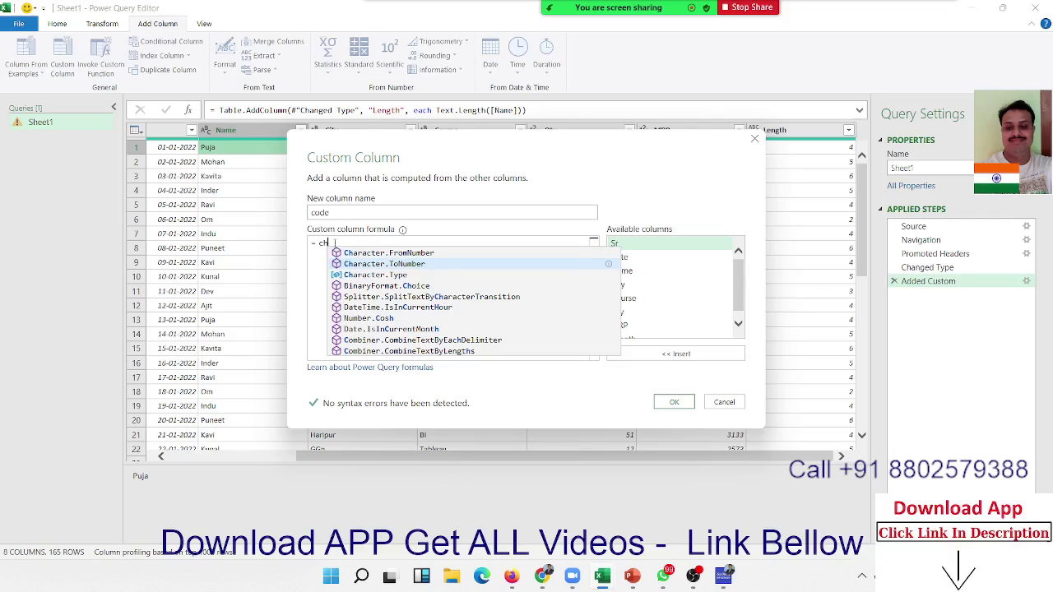
key(Tab)
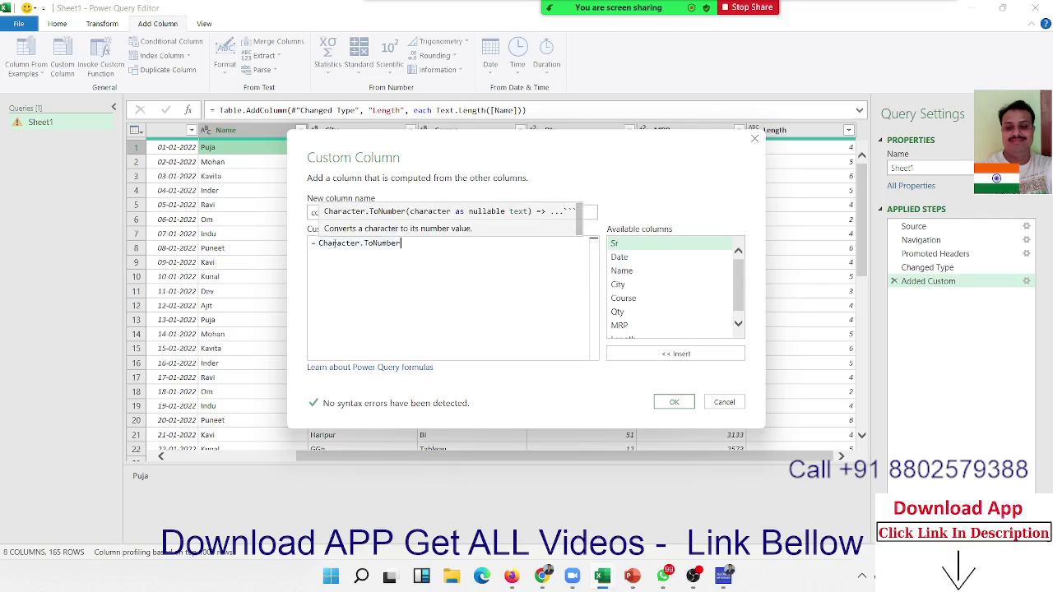
text(()
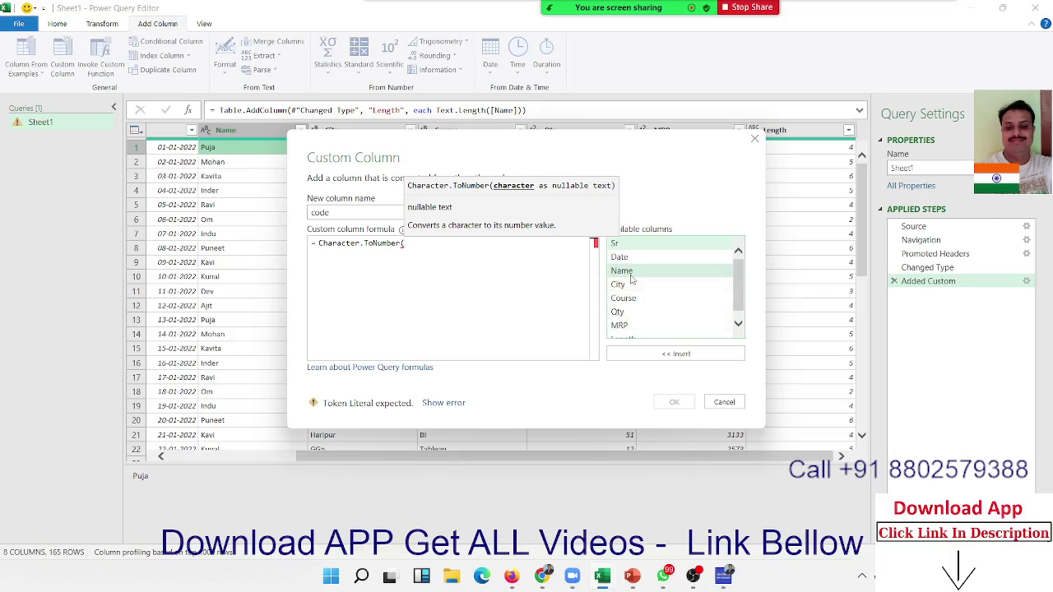
double_click(631, 275)
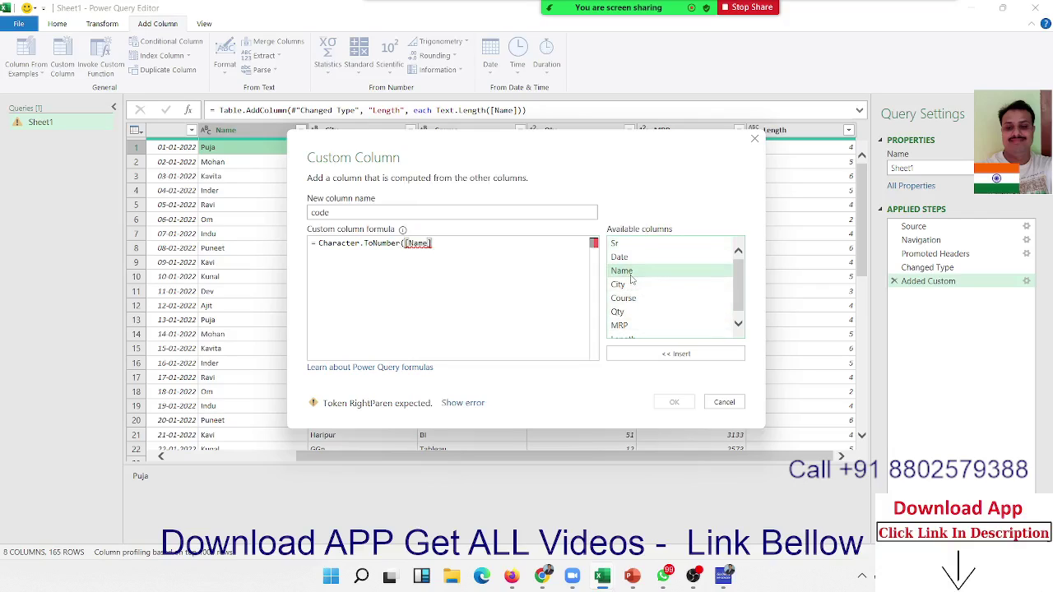
text())
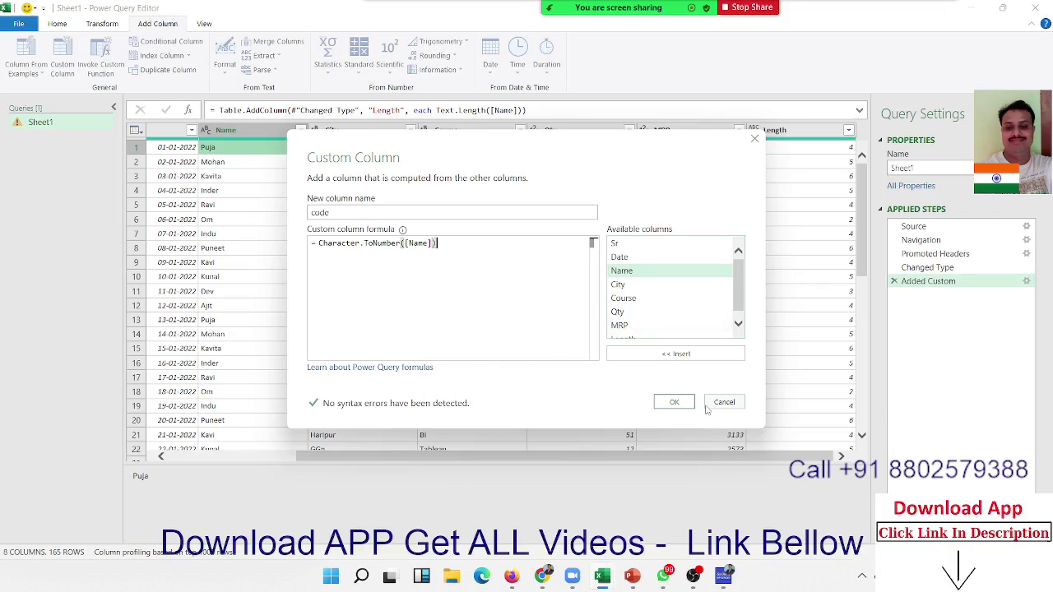
click(676, 403)
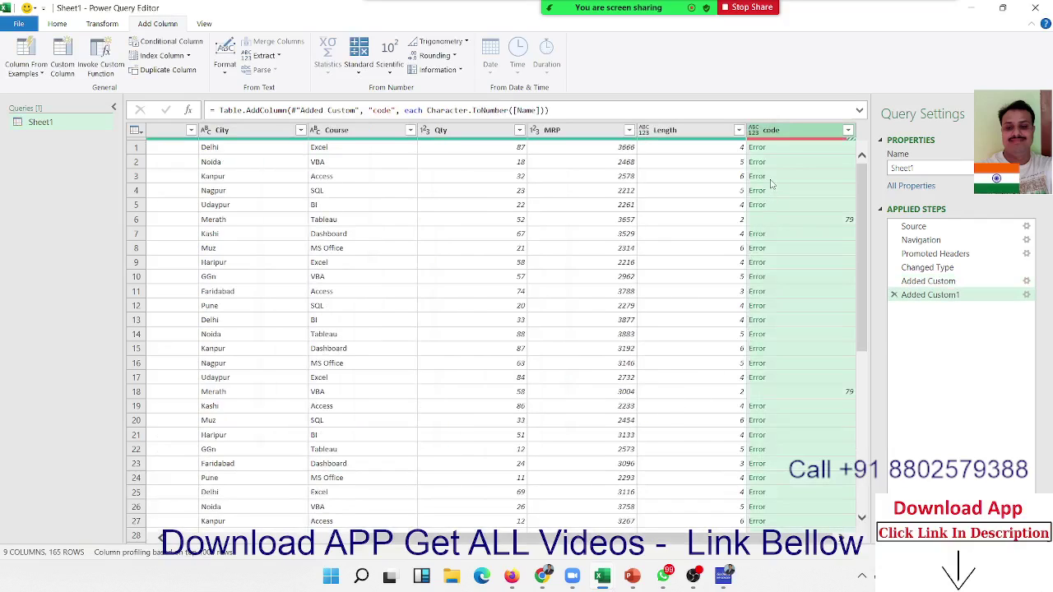
click(757, 220)
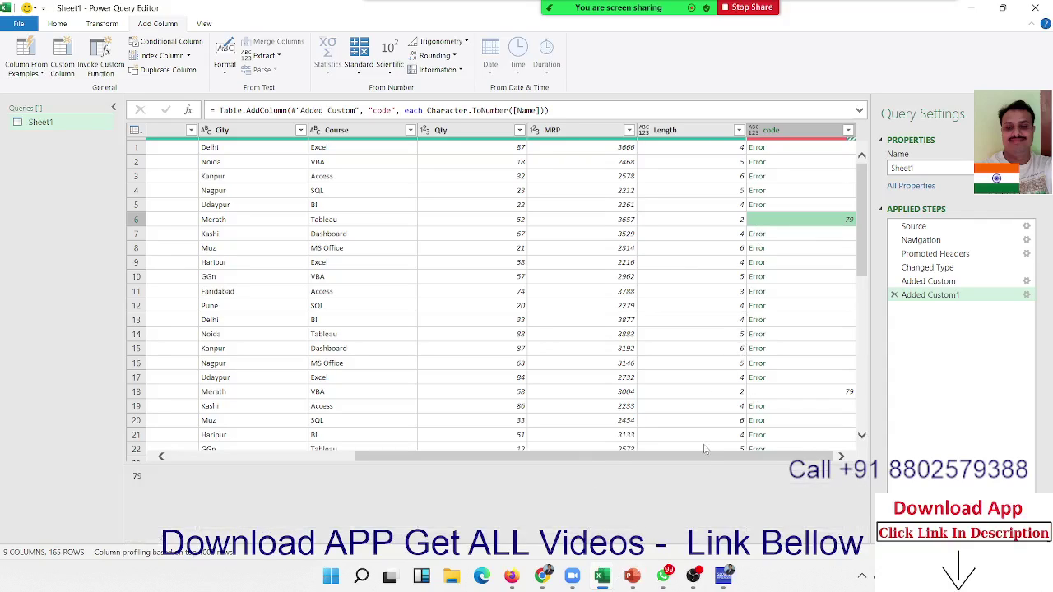
drag(689, 460, 571, 460)
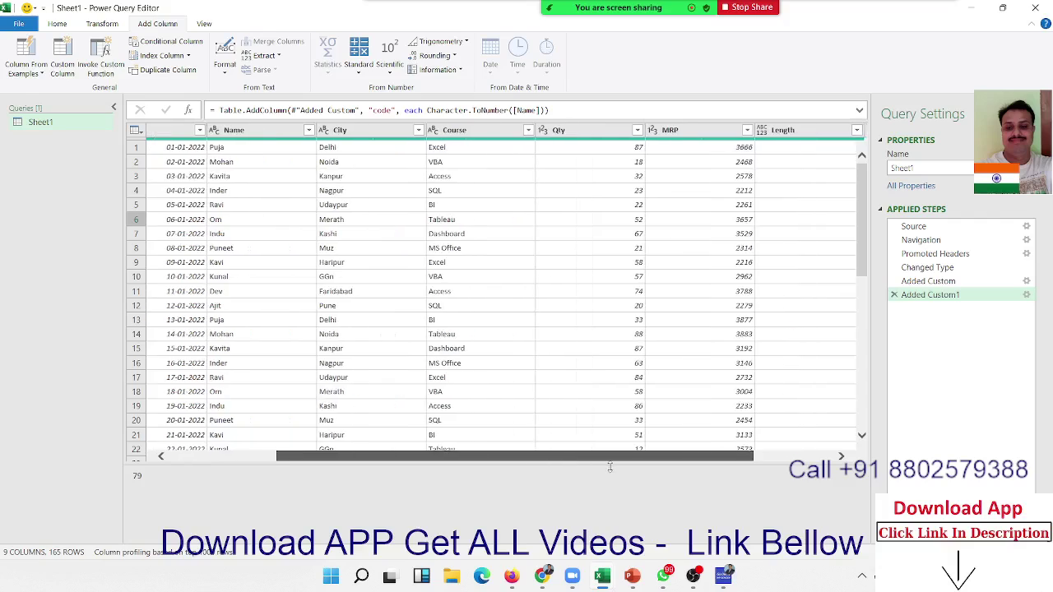
drag(571, 461, 690, 461)
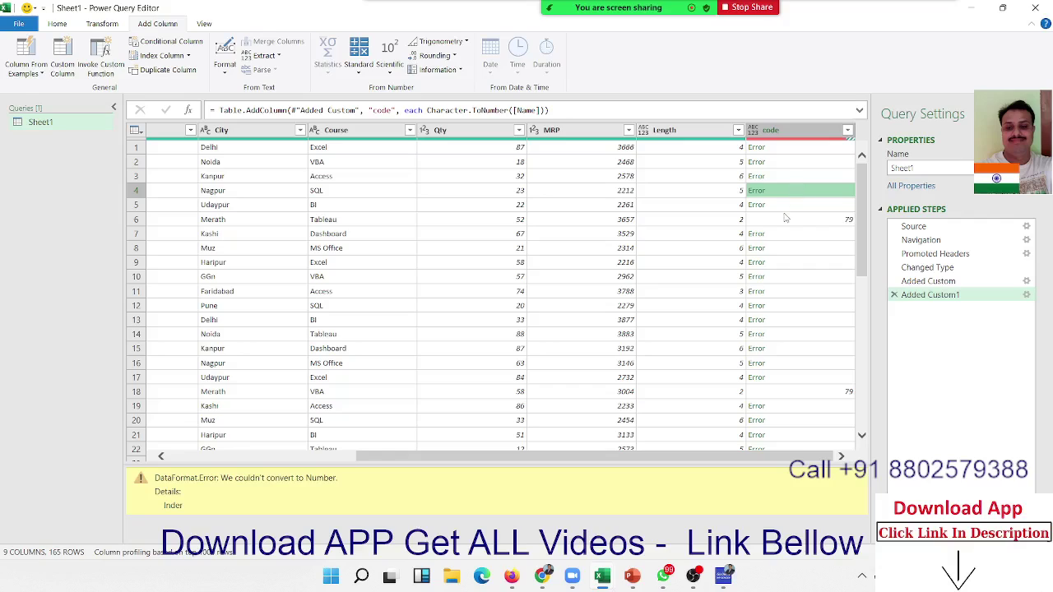
click(787, 219)
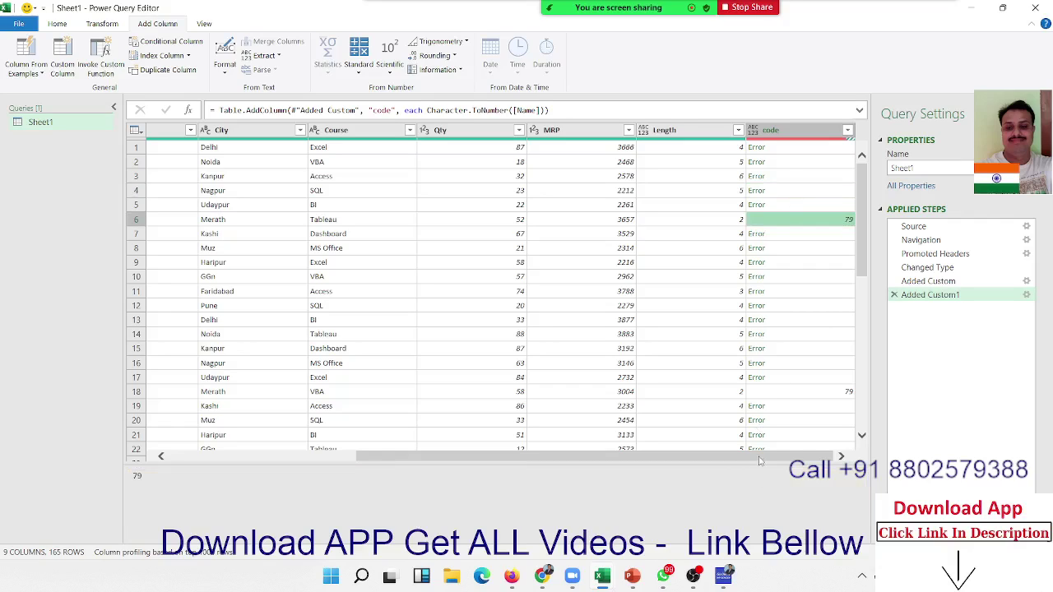
mouse_move(760, 457)
mouse_down()
mouse_move(723, 457)
mouse_move(759, 457)
mouse_up()
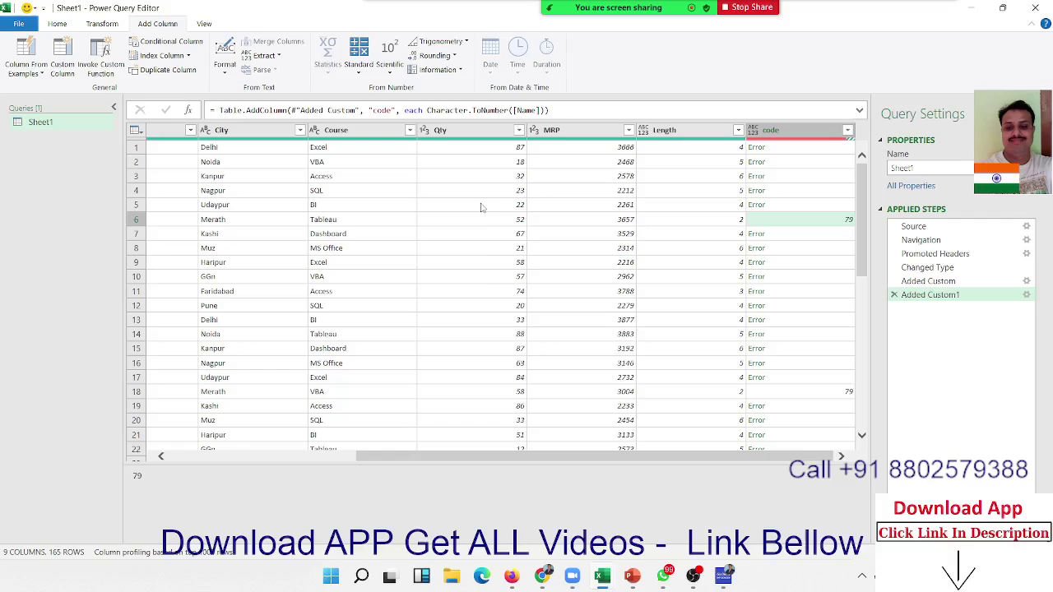
drag(559, 107, 205, 109)
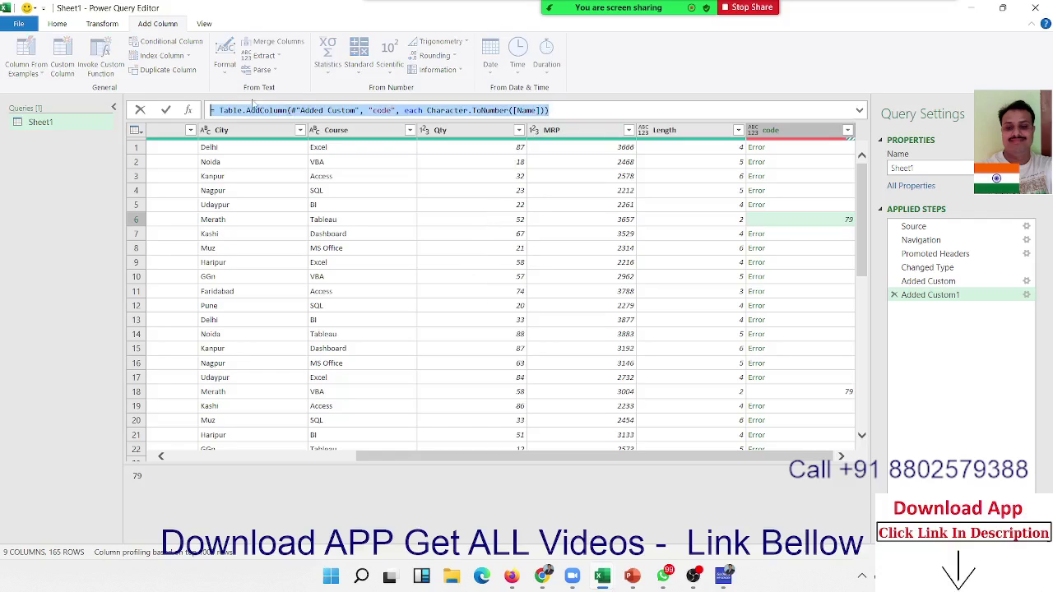
click(205, 100)
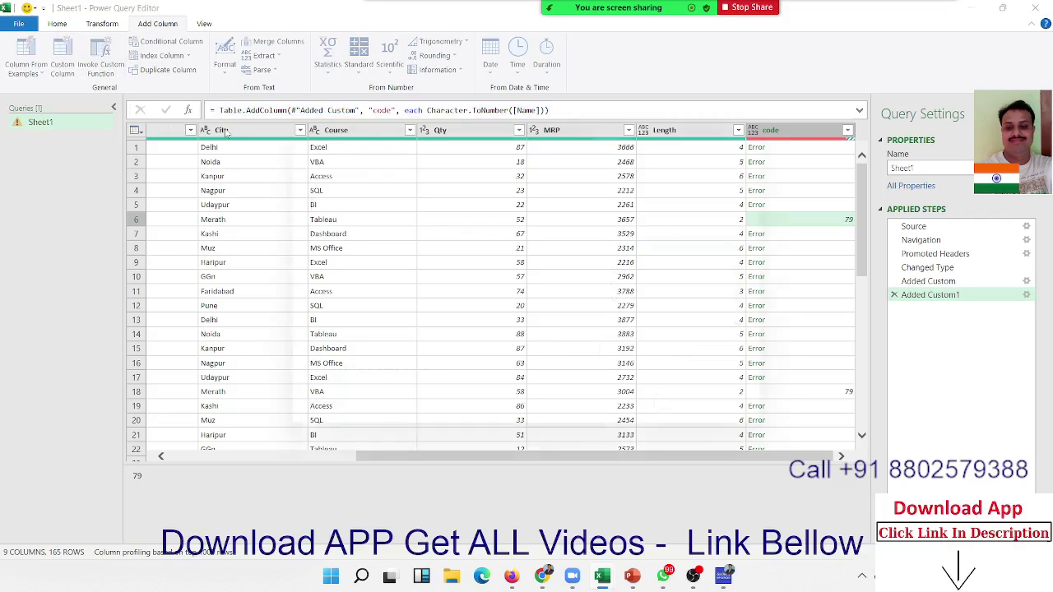
- Add a Char column with formula Character.FromNumber([Qty]), turning Qty values into characters
double_click(321, 212)
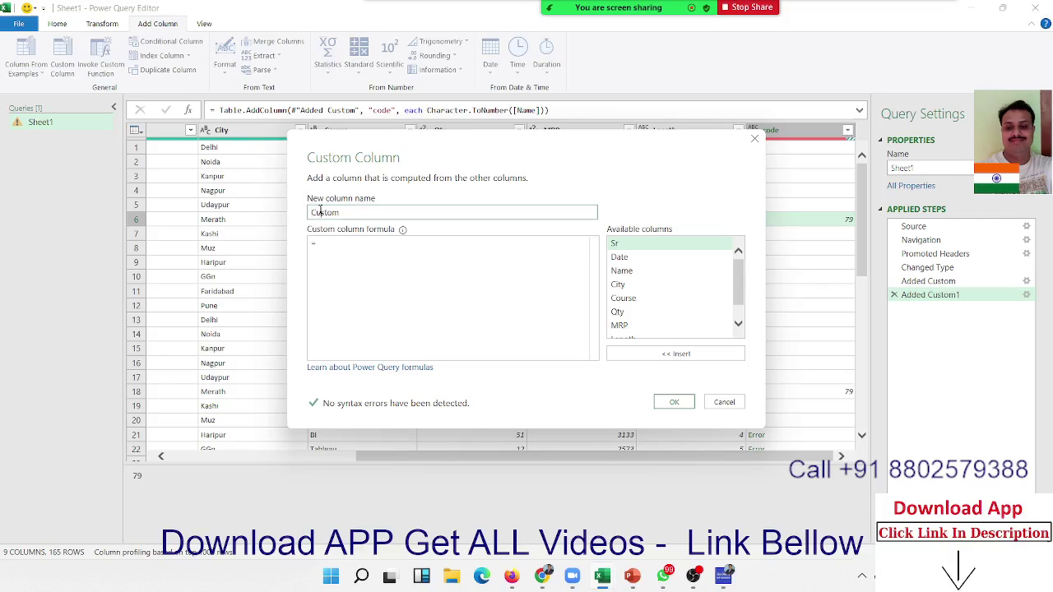
text(Co)
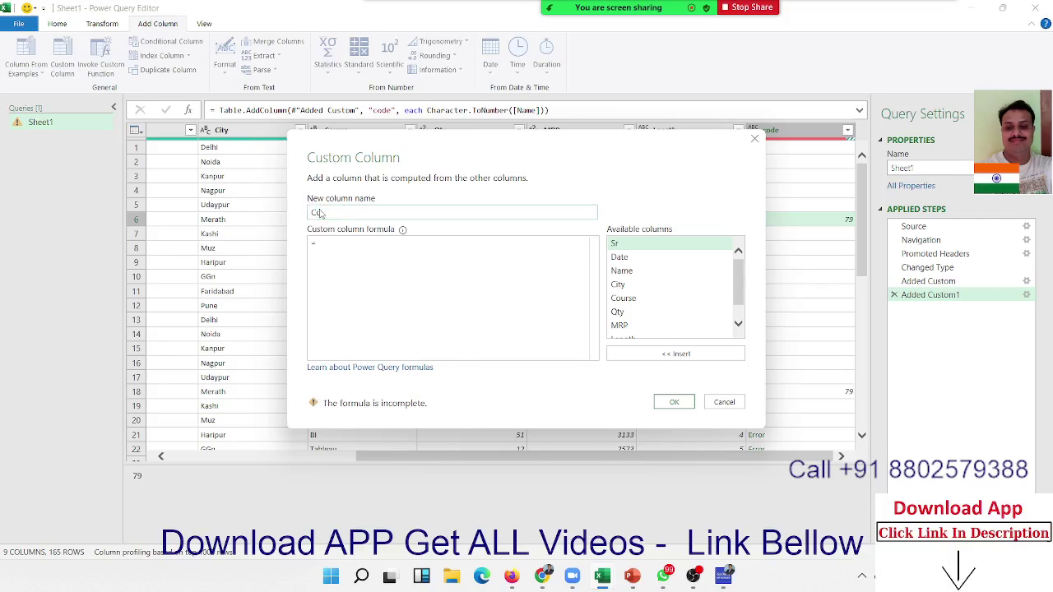
text(ha)
text(r)
click(344, 243)
text(ch)
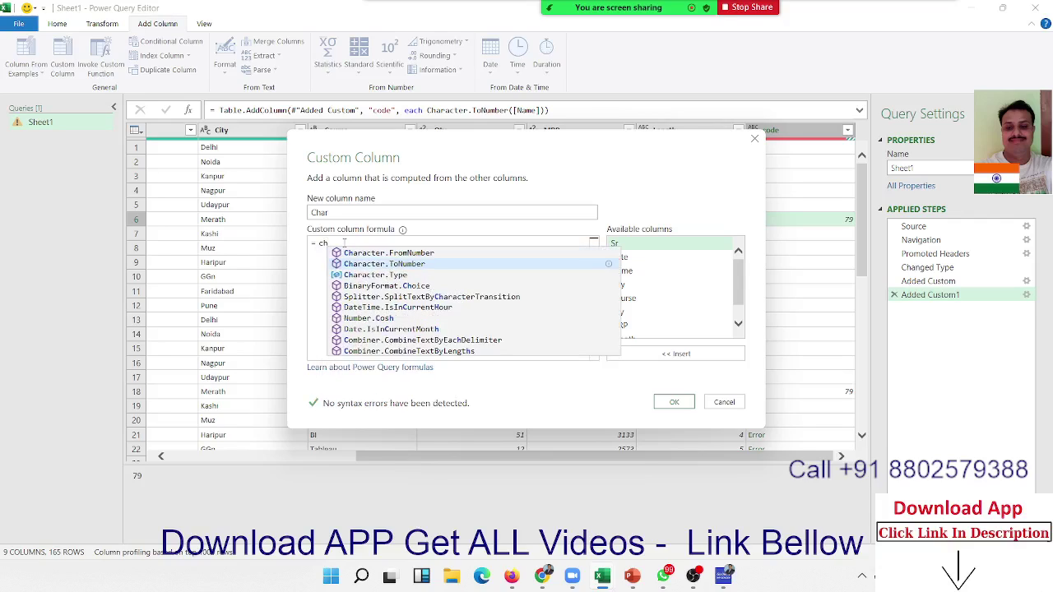
key(Up)
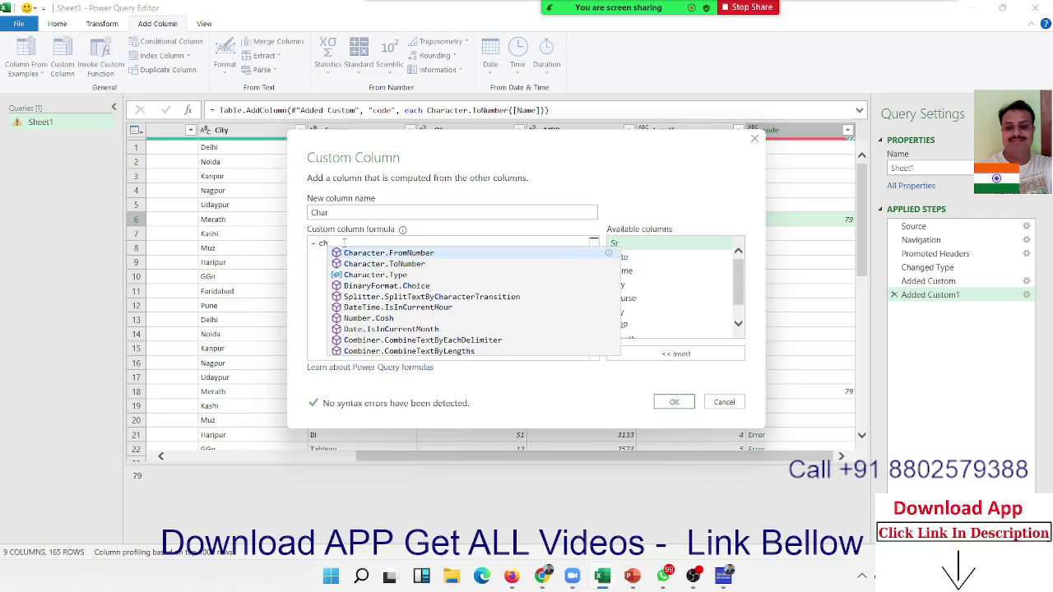
key(Tab)
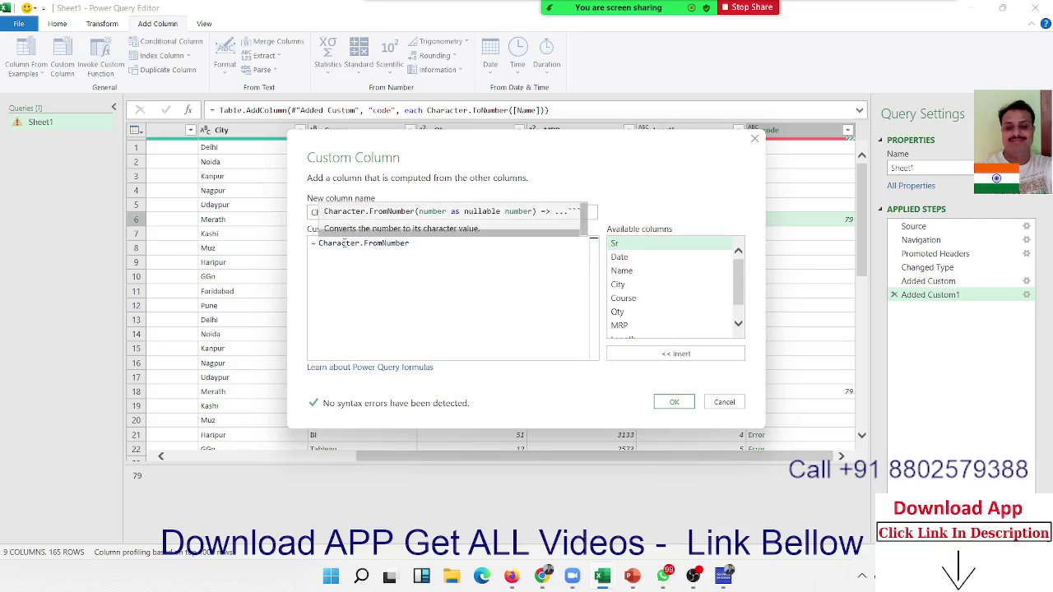
text(()
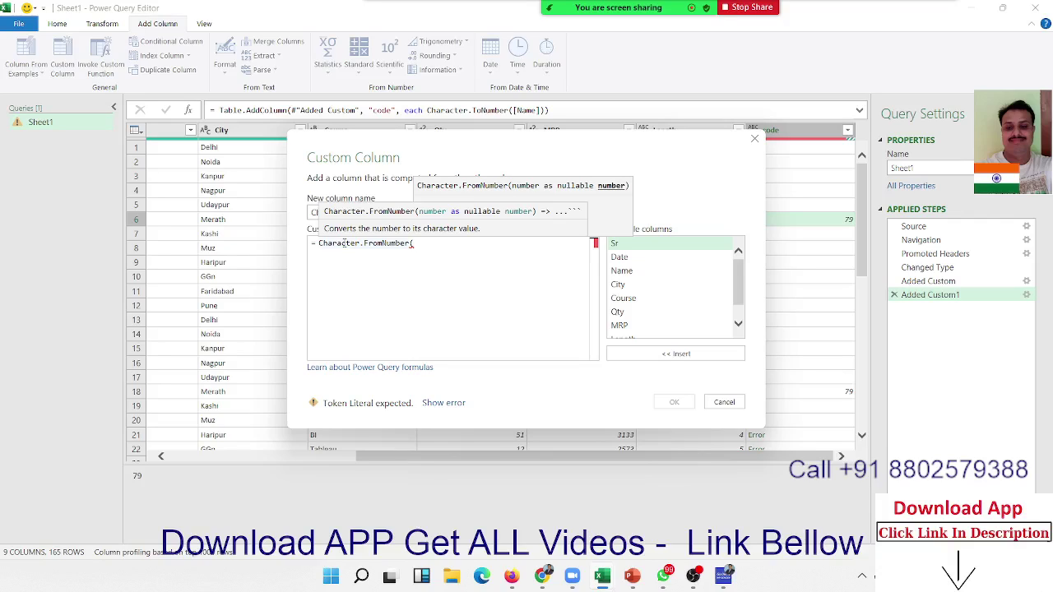
text(g)
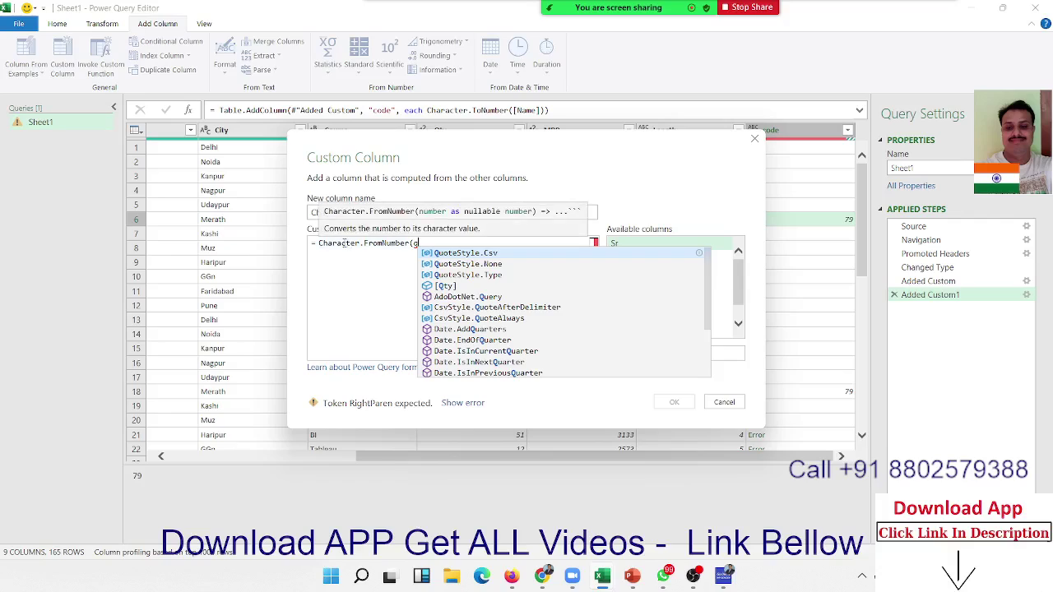
key(BackSpace)
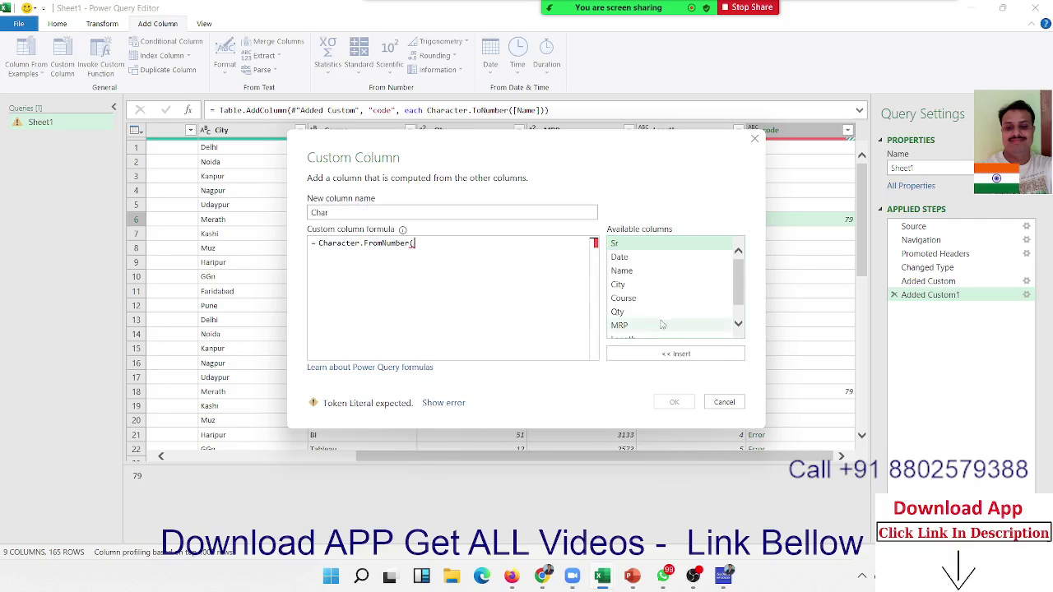
double_click(659, 320)
text())
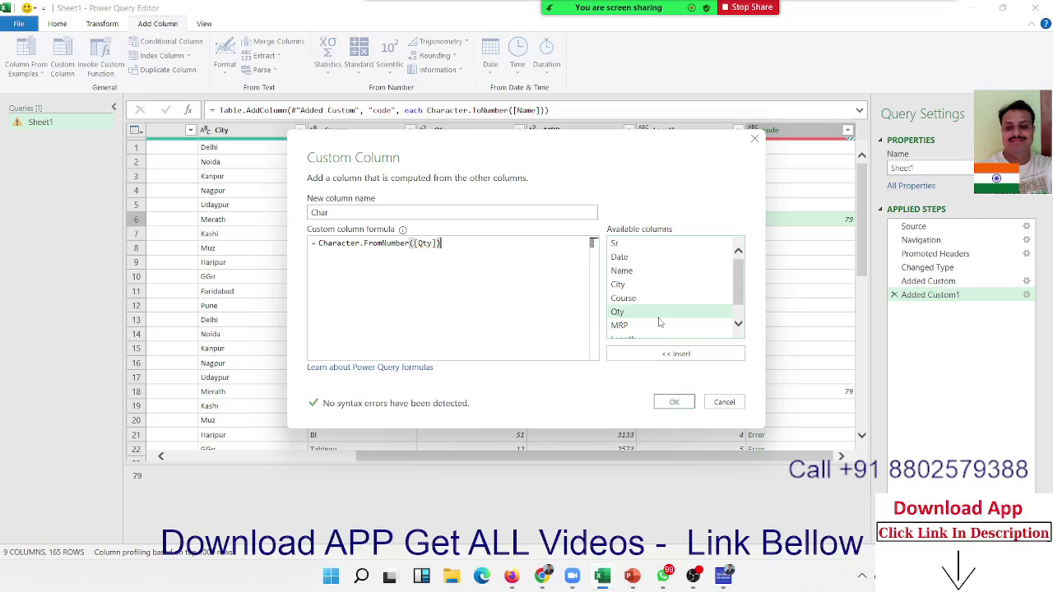
click(680, 404)
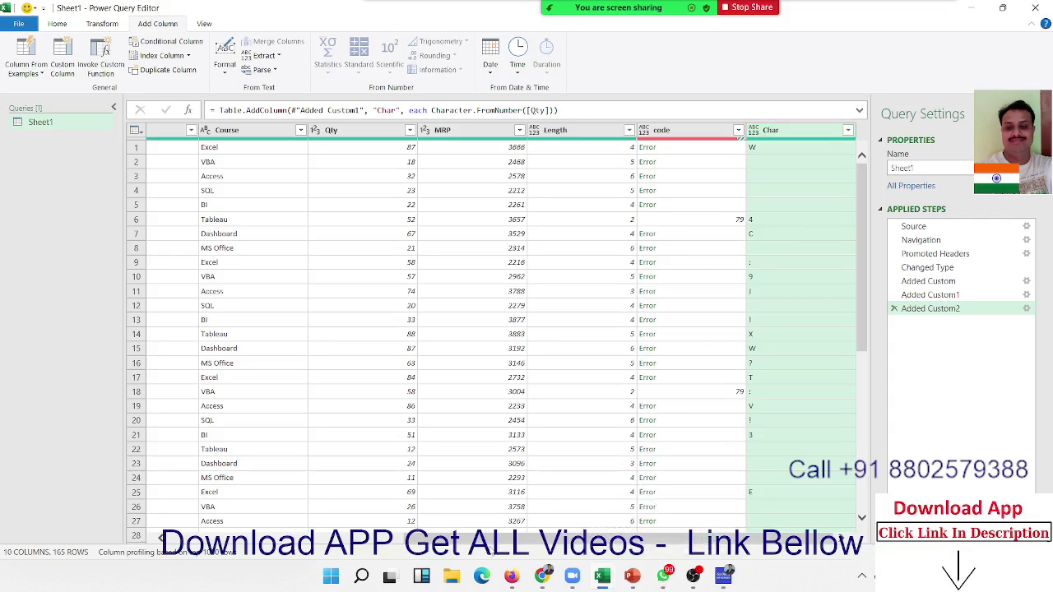
- Scroll back to the table's first columns and open a new Custom Column dialog
drag(420, 539, 288, 539)
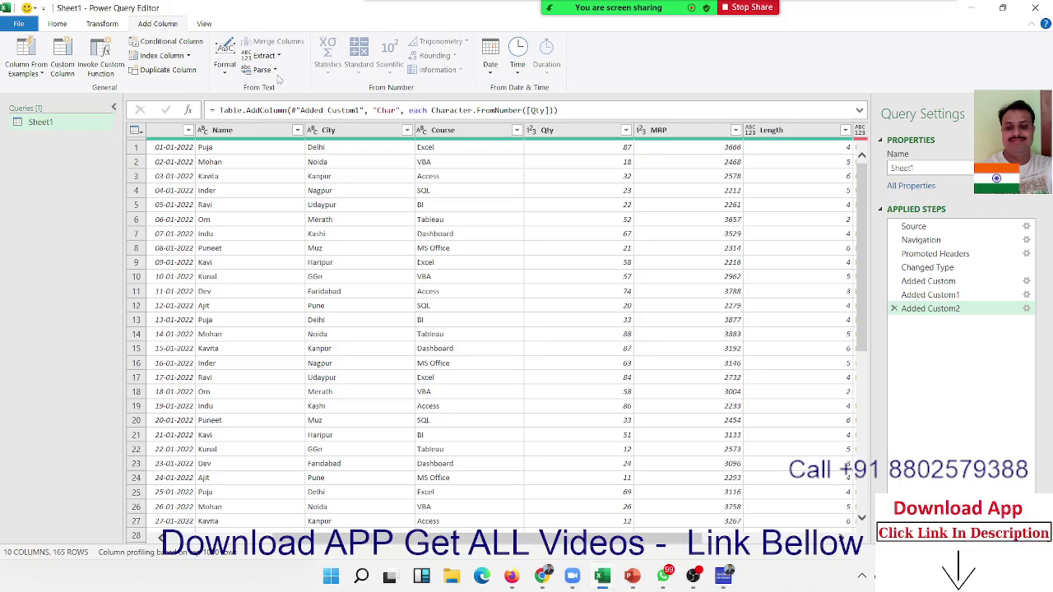
click(68, 71)
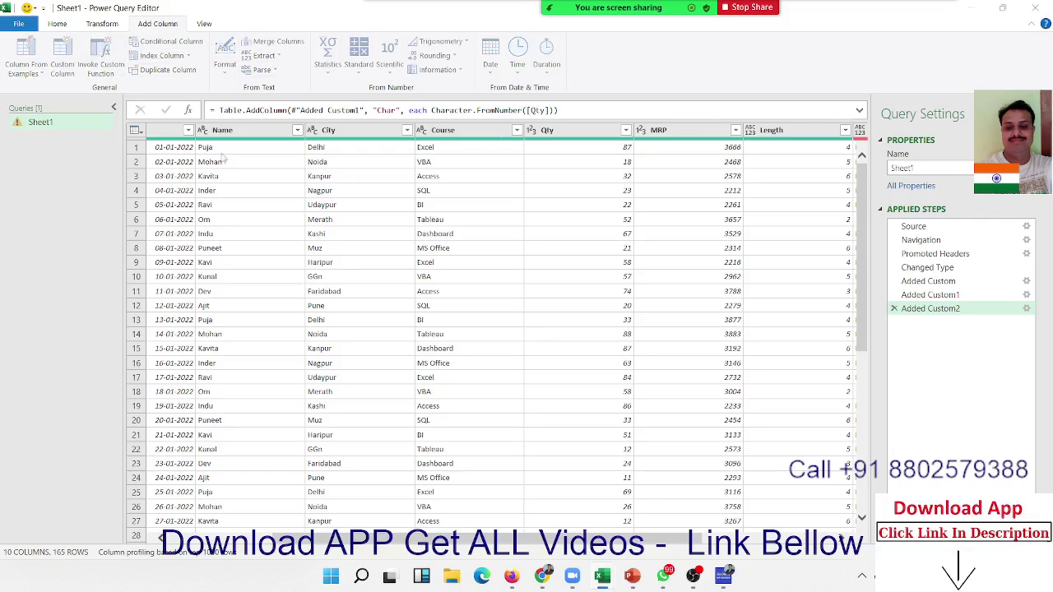
- Add a GF column with formula Guid.From([Course]), which shows Error in every row
double_click(355, 216)
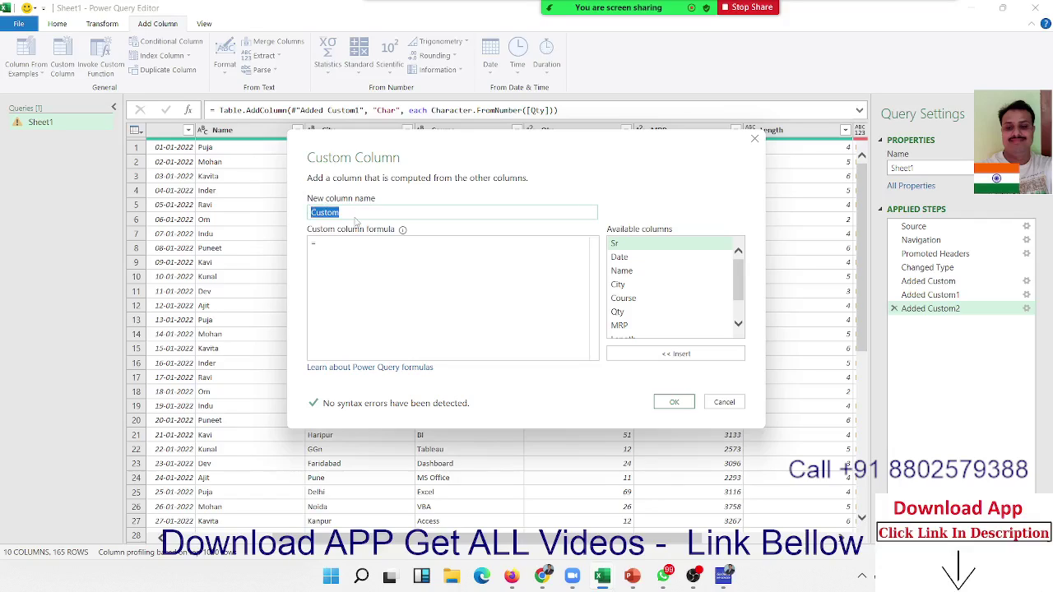
text(G)
text(F)
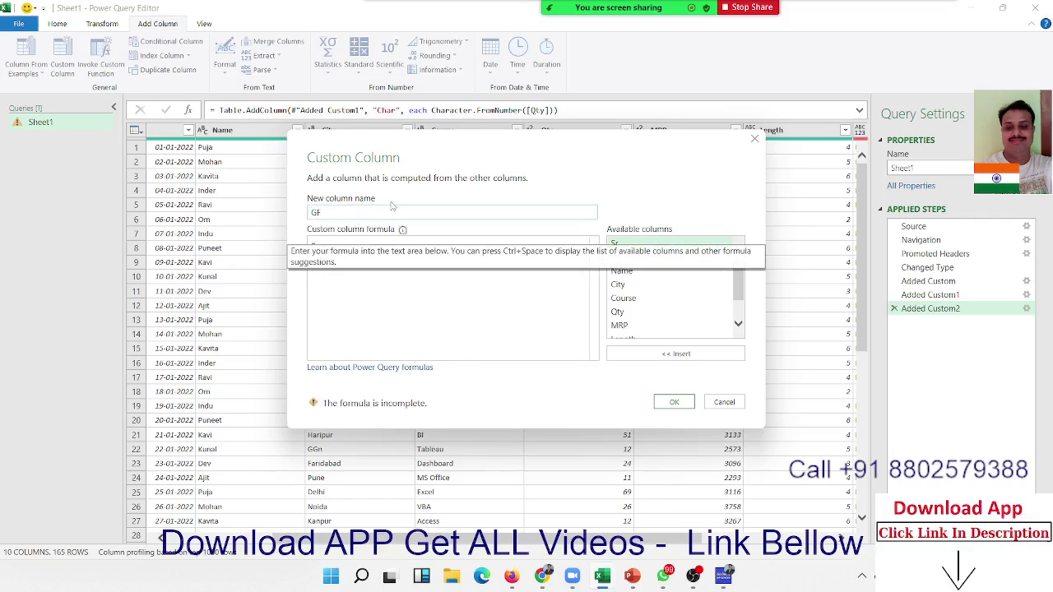
click(369, 273)
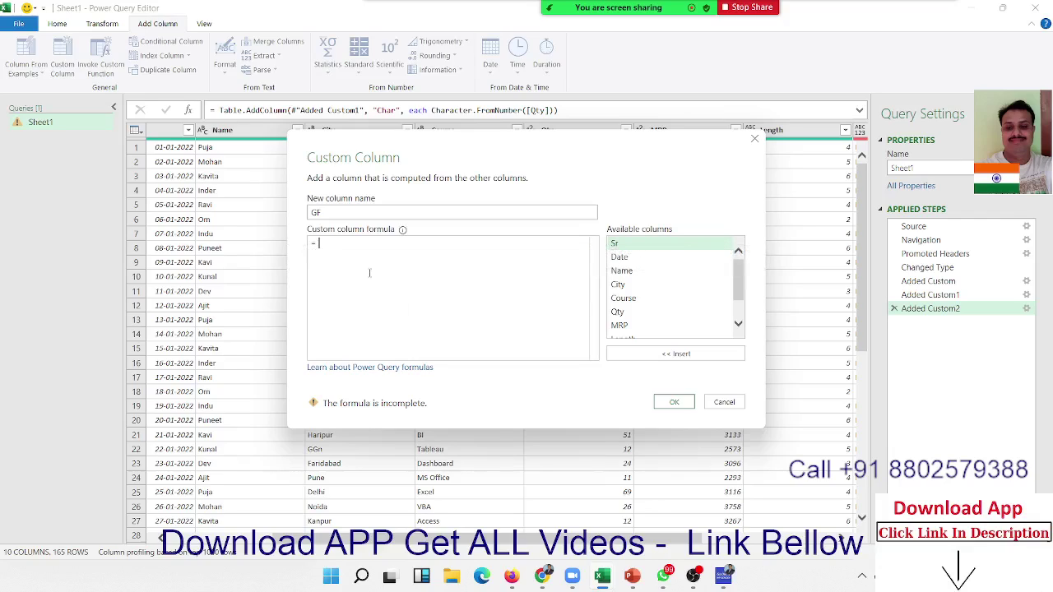
text(g)
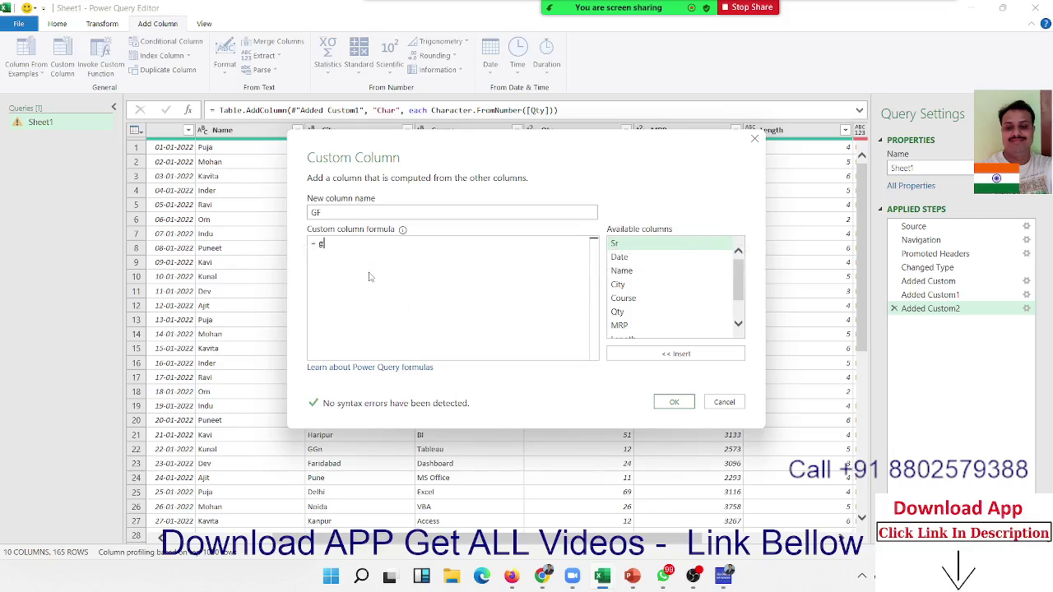
text(ui)
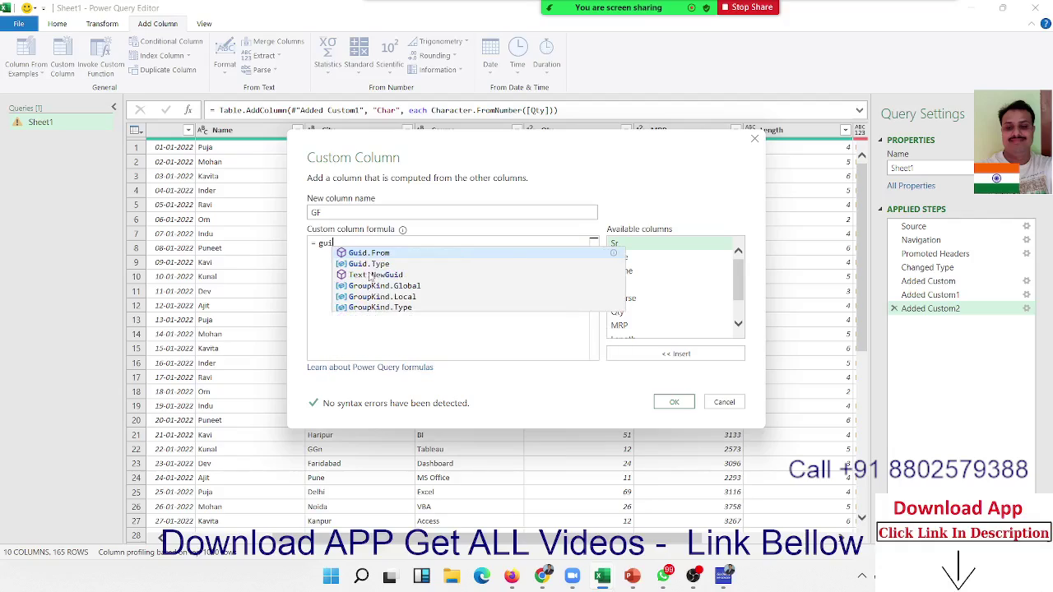
key(Tab)
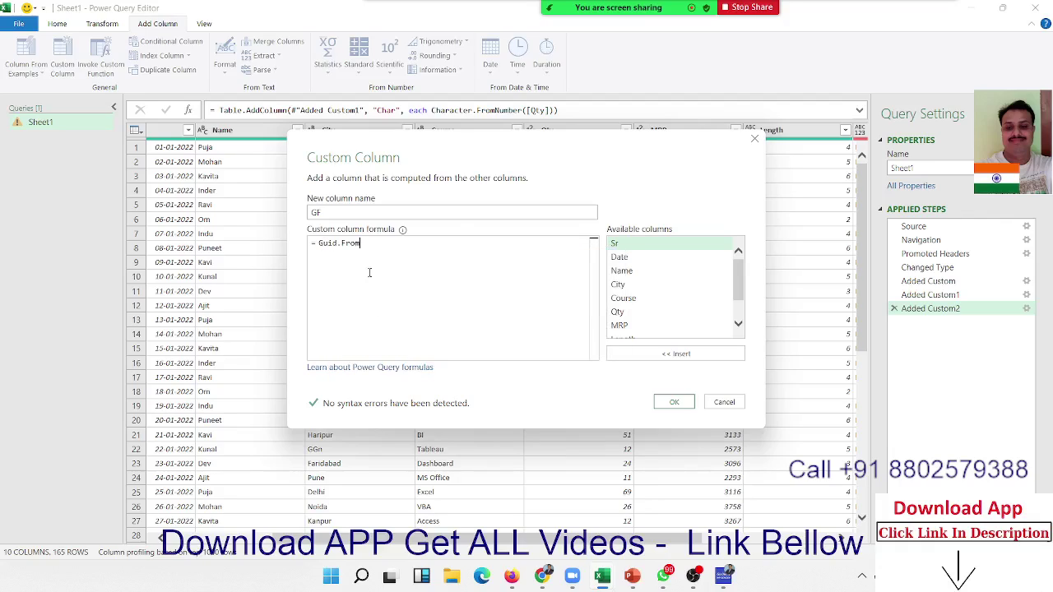
text(()
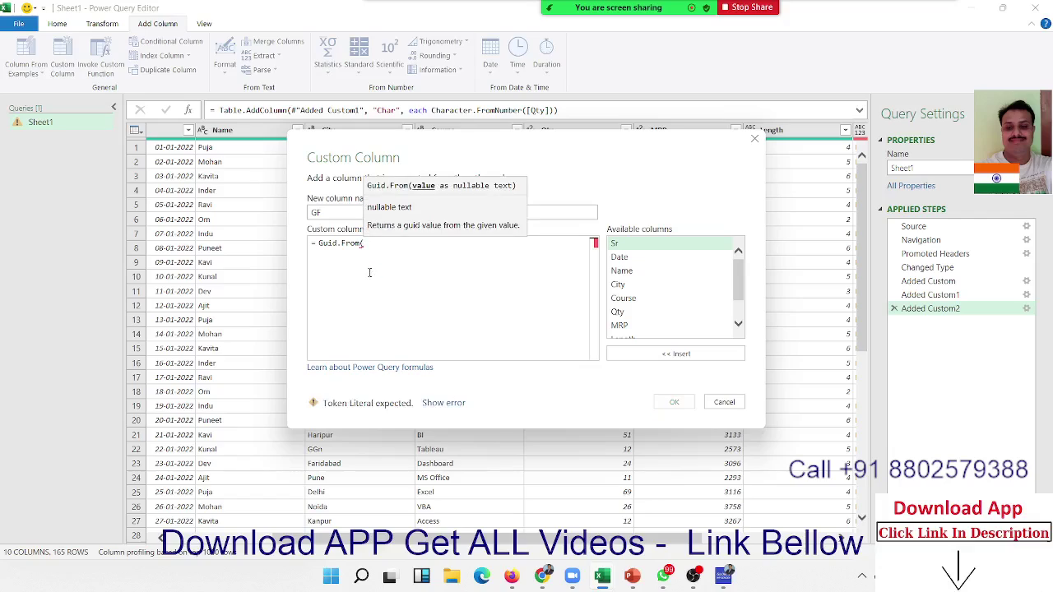
double_click(634, 302)
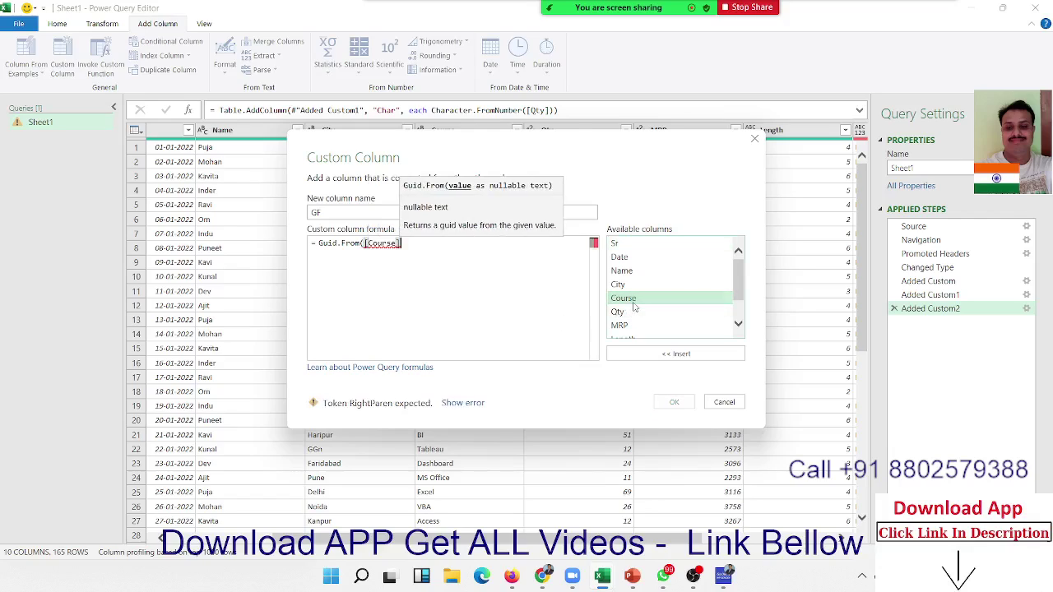
text())
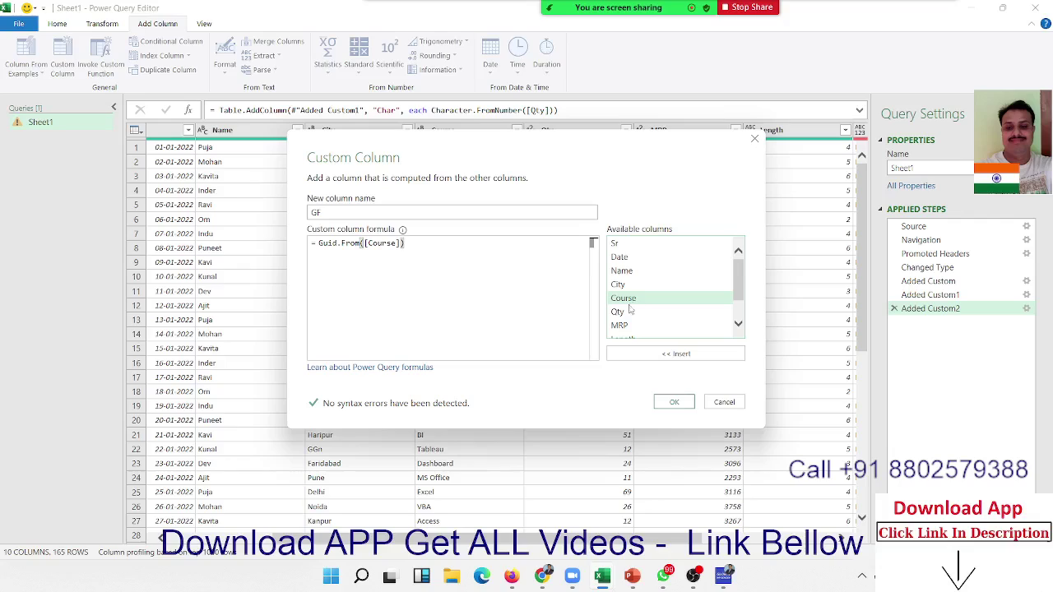
click(673, 403)
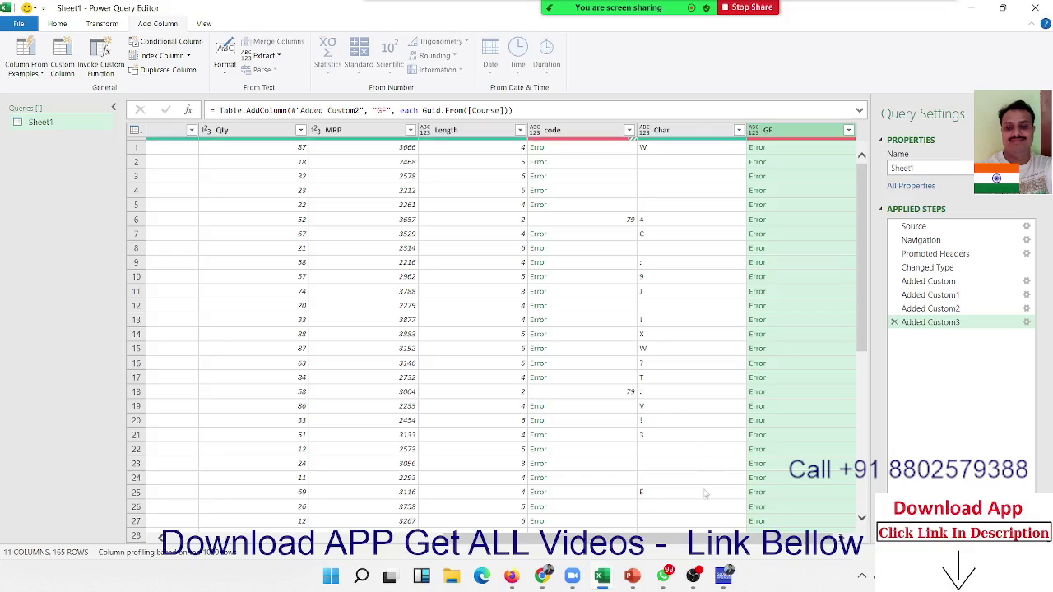
click(780, 149)
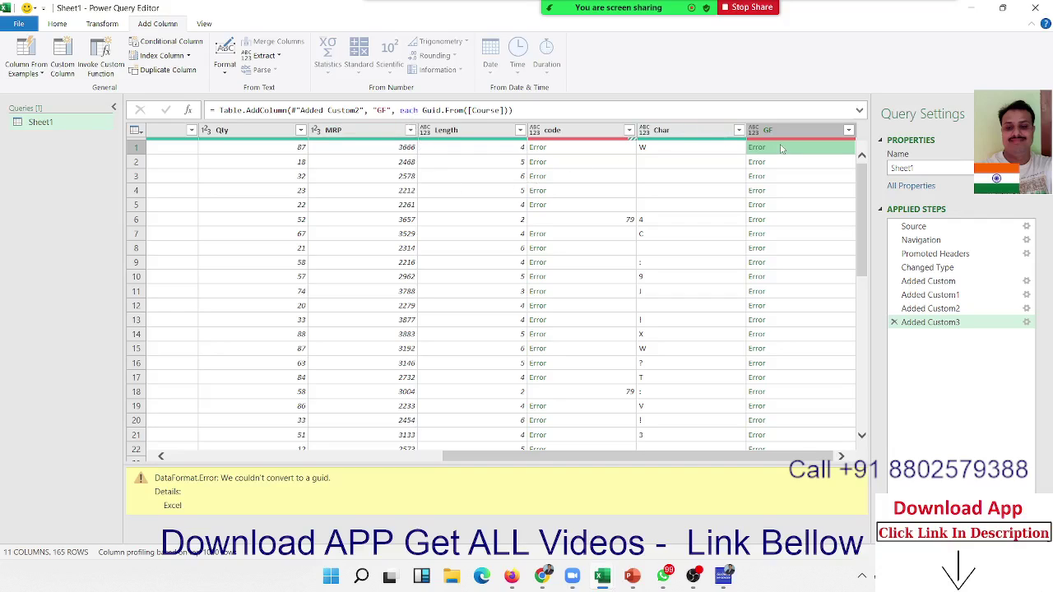
click(848, 130)
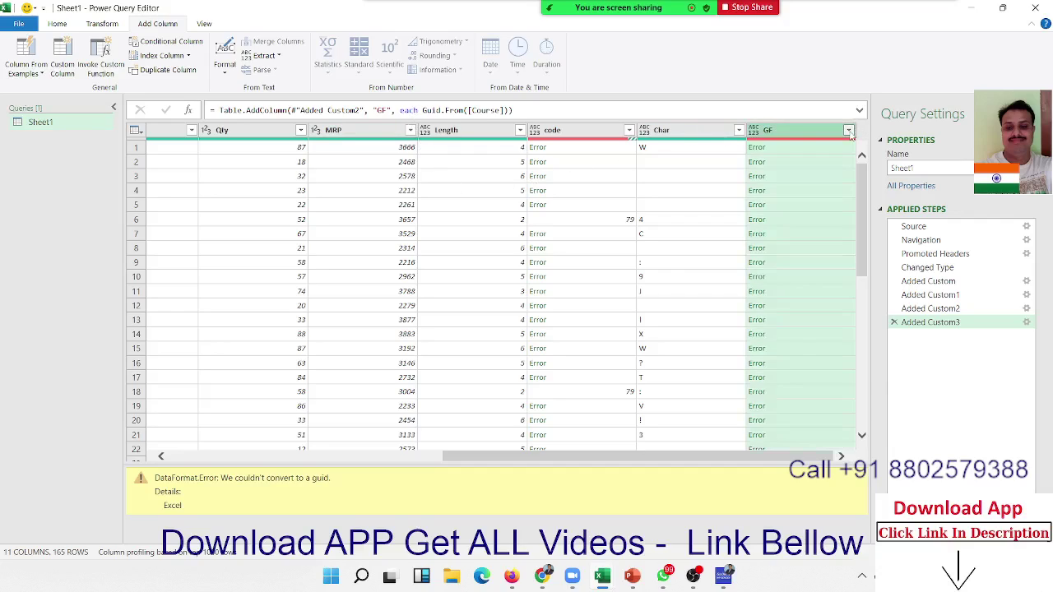
click(848, 130)
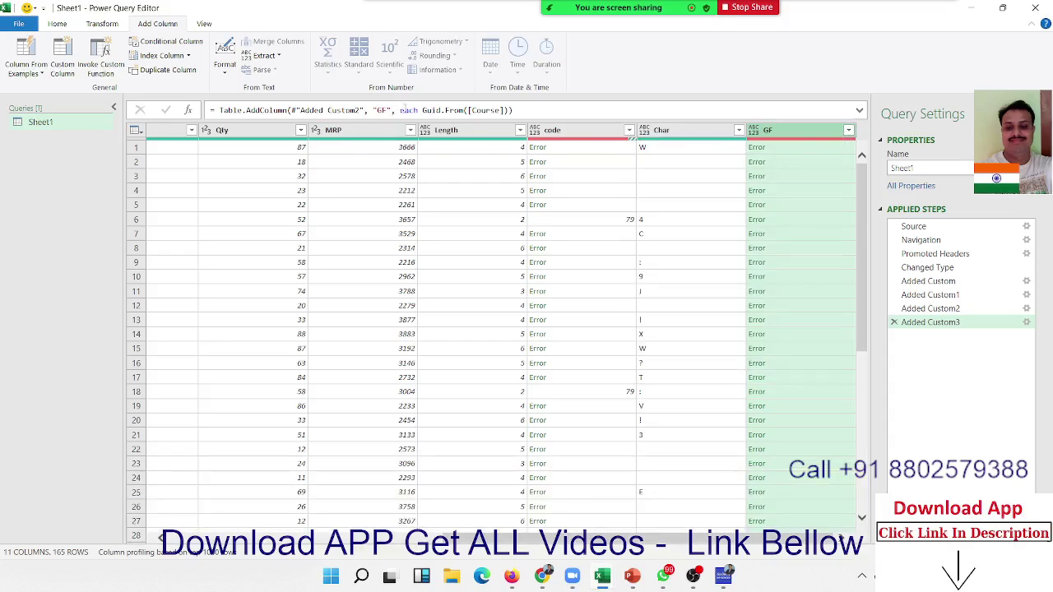
- Change the GF step formula to Guid.From([Qty]) in place of [Course]
double_click(485, 110)
key(BackSpace)
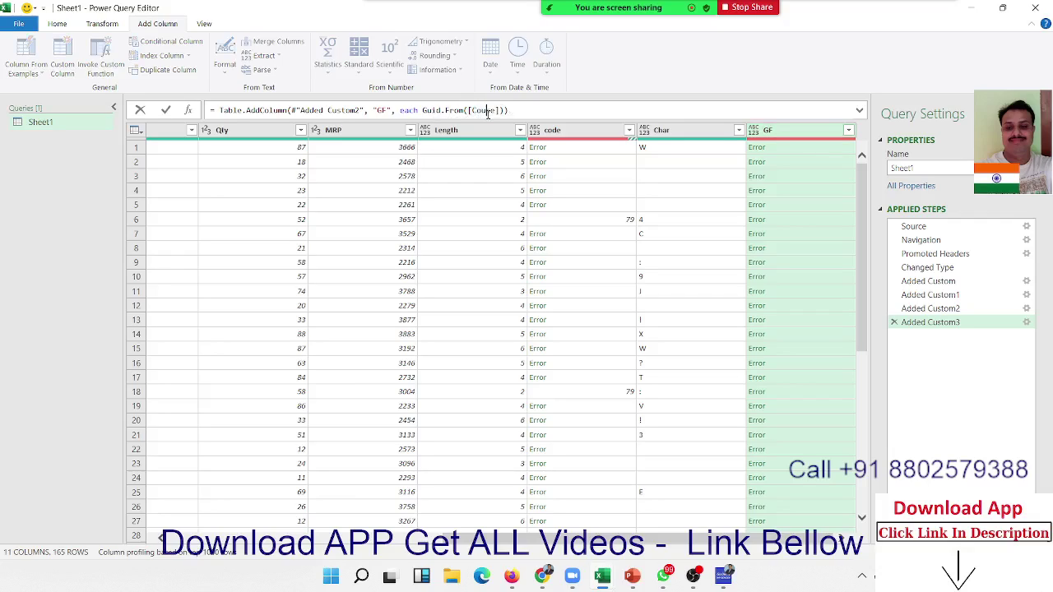
key(Delete)
key(Delete)
key(Delete)
key(Delete)
key(BackSpace)
key(BackSpace)
key(BackSpace)
key(BackSpace)
key(BackSpace)
text(()
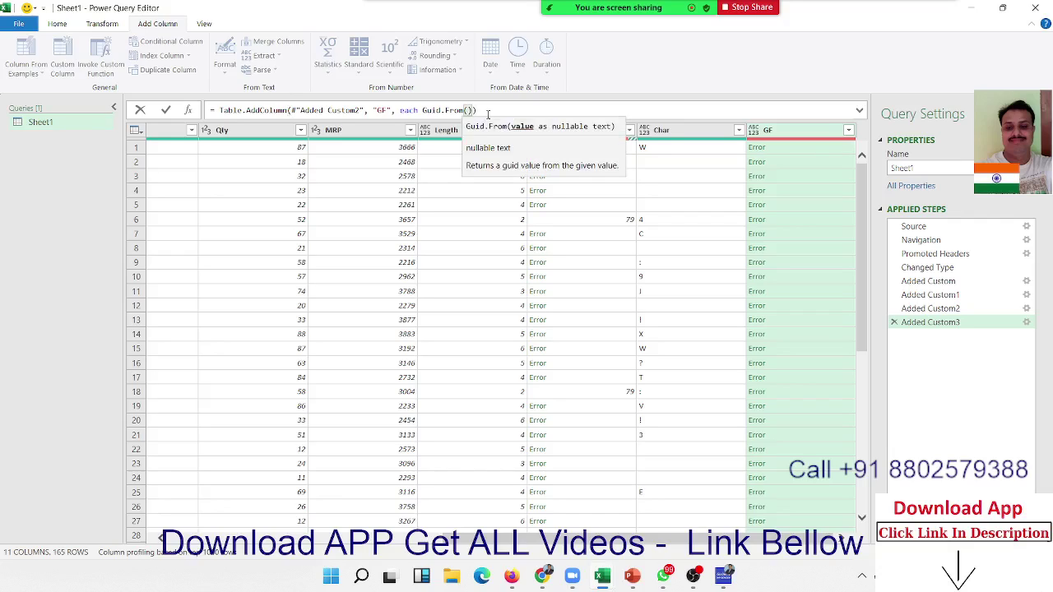
text([Qty)
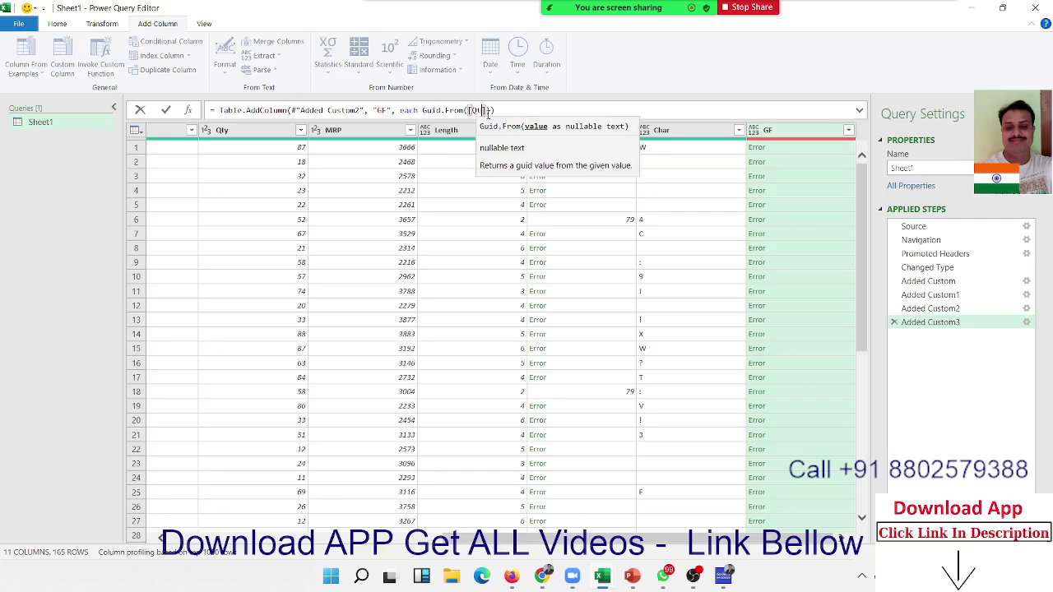
click(507, 110)
key(Return)
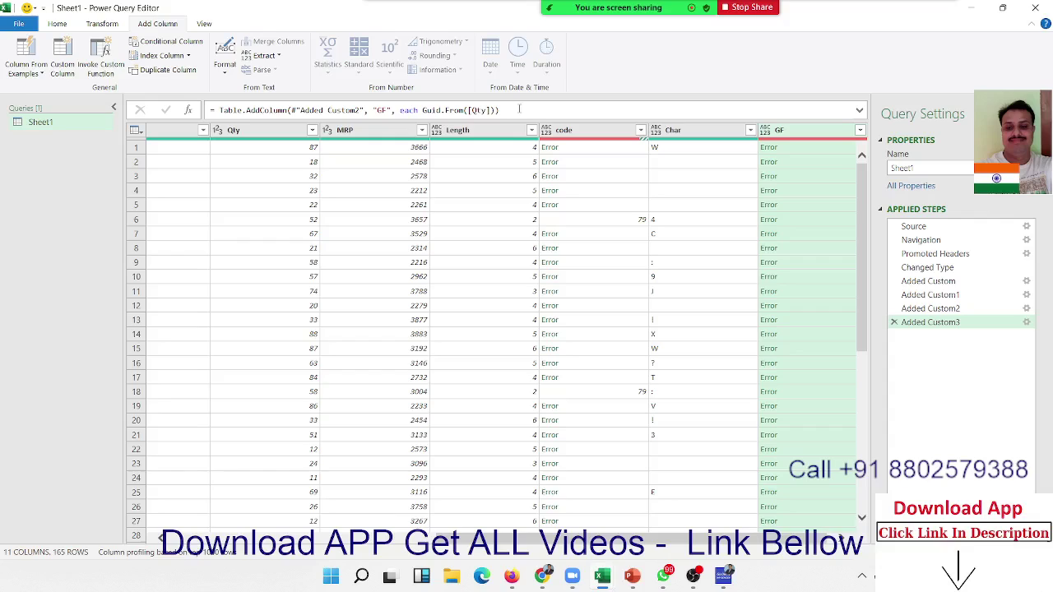
mouse_move(617, 7)
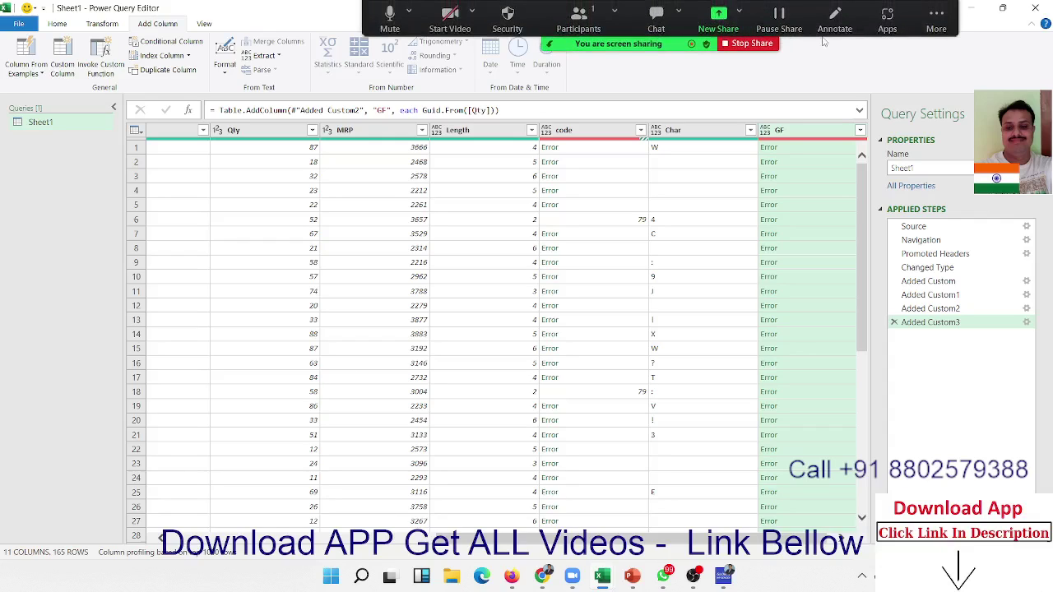
- Open Zoom's More menu in the meeting toolbar to stop the recording
click(935, 15)
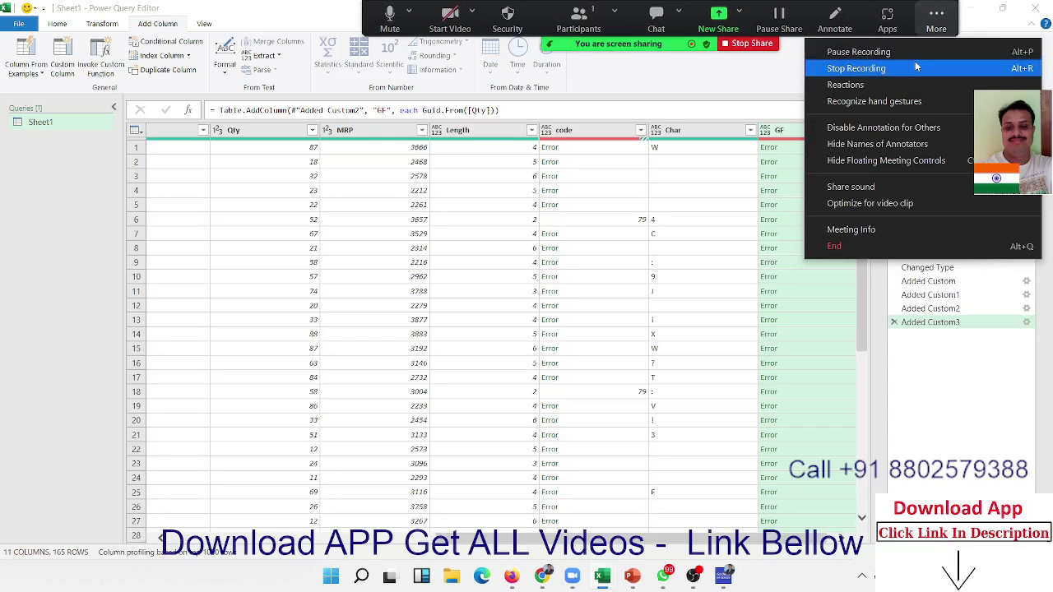